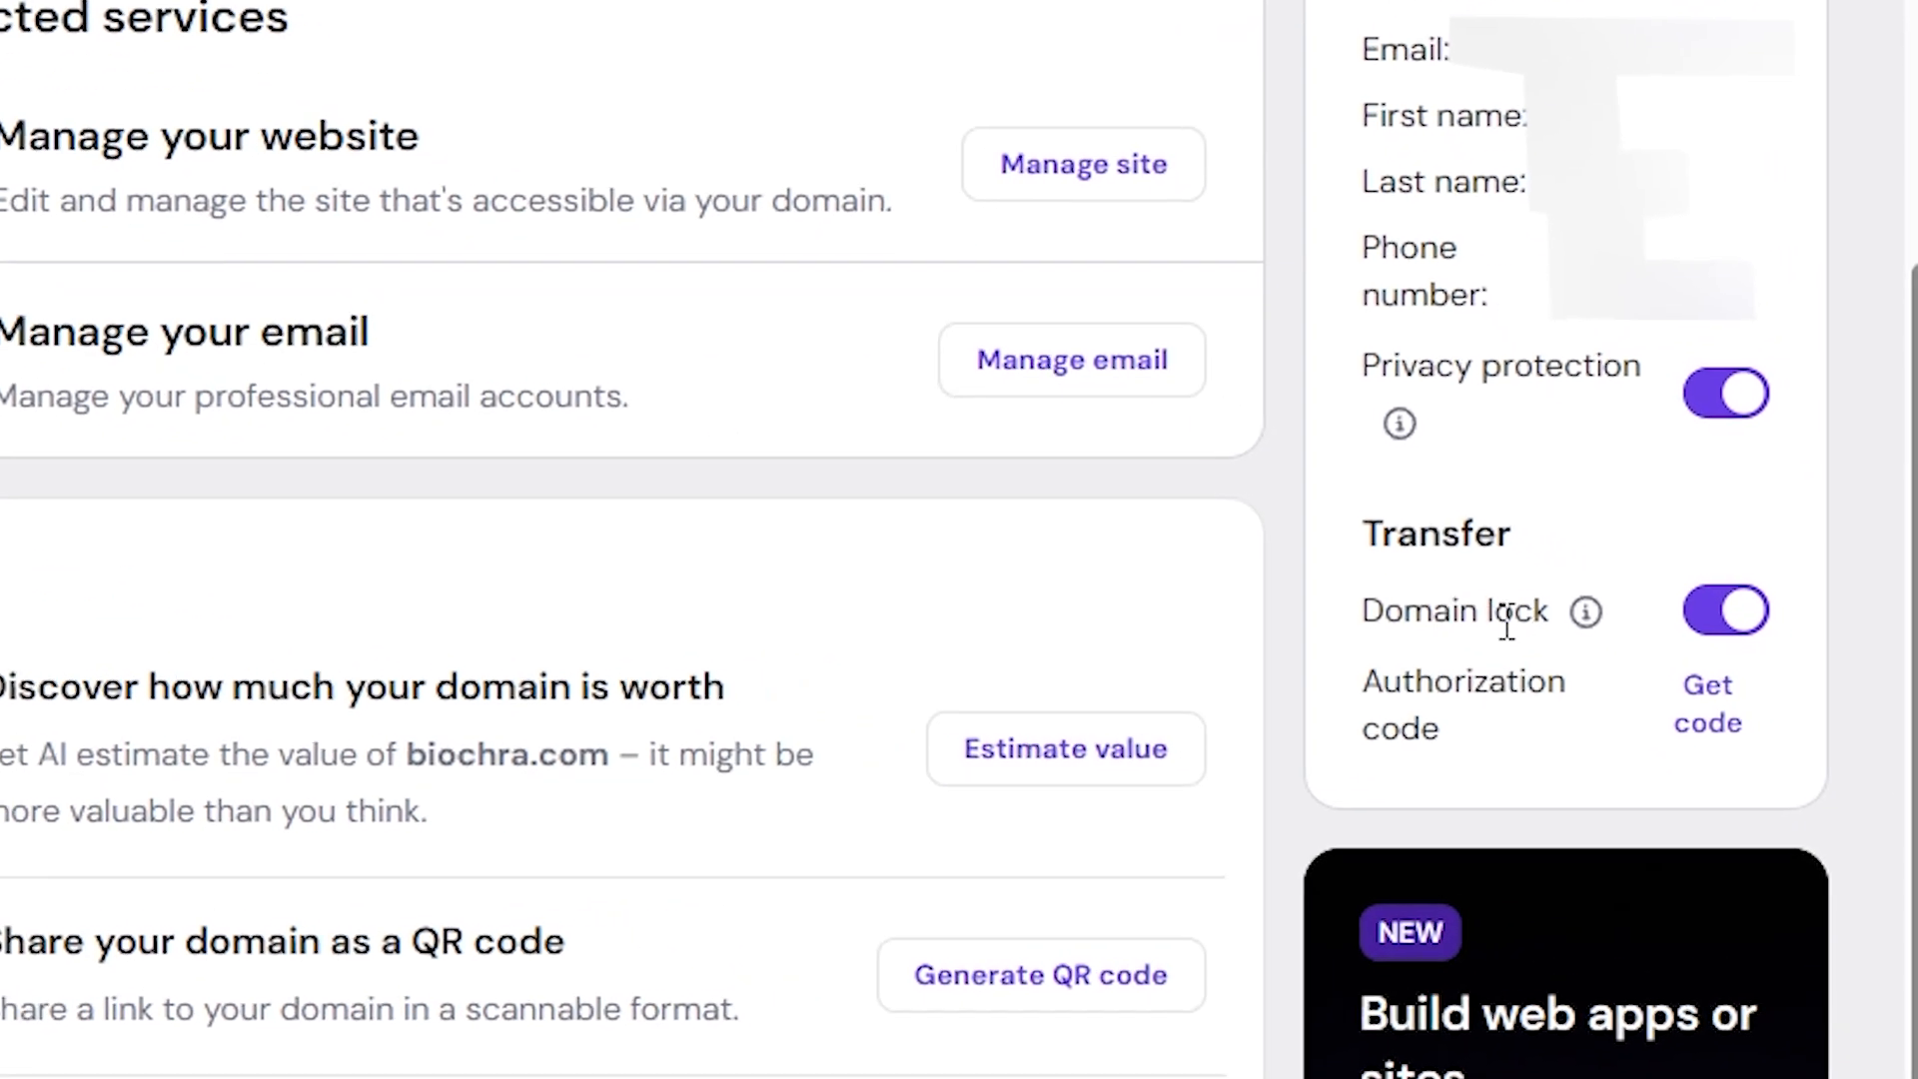
- Review the domain lock setting, Namecheap's domain transfer guide and the ICANN eligibility rules for moving between registrars
mouse_move(1640, 643)
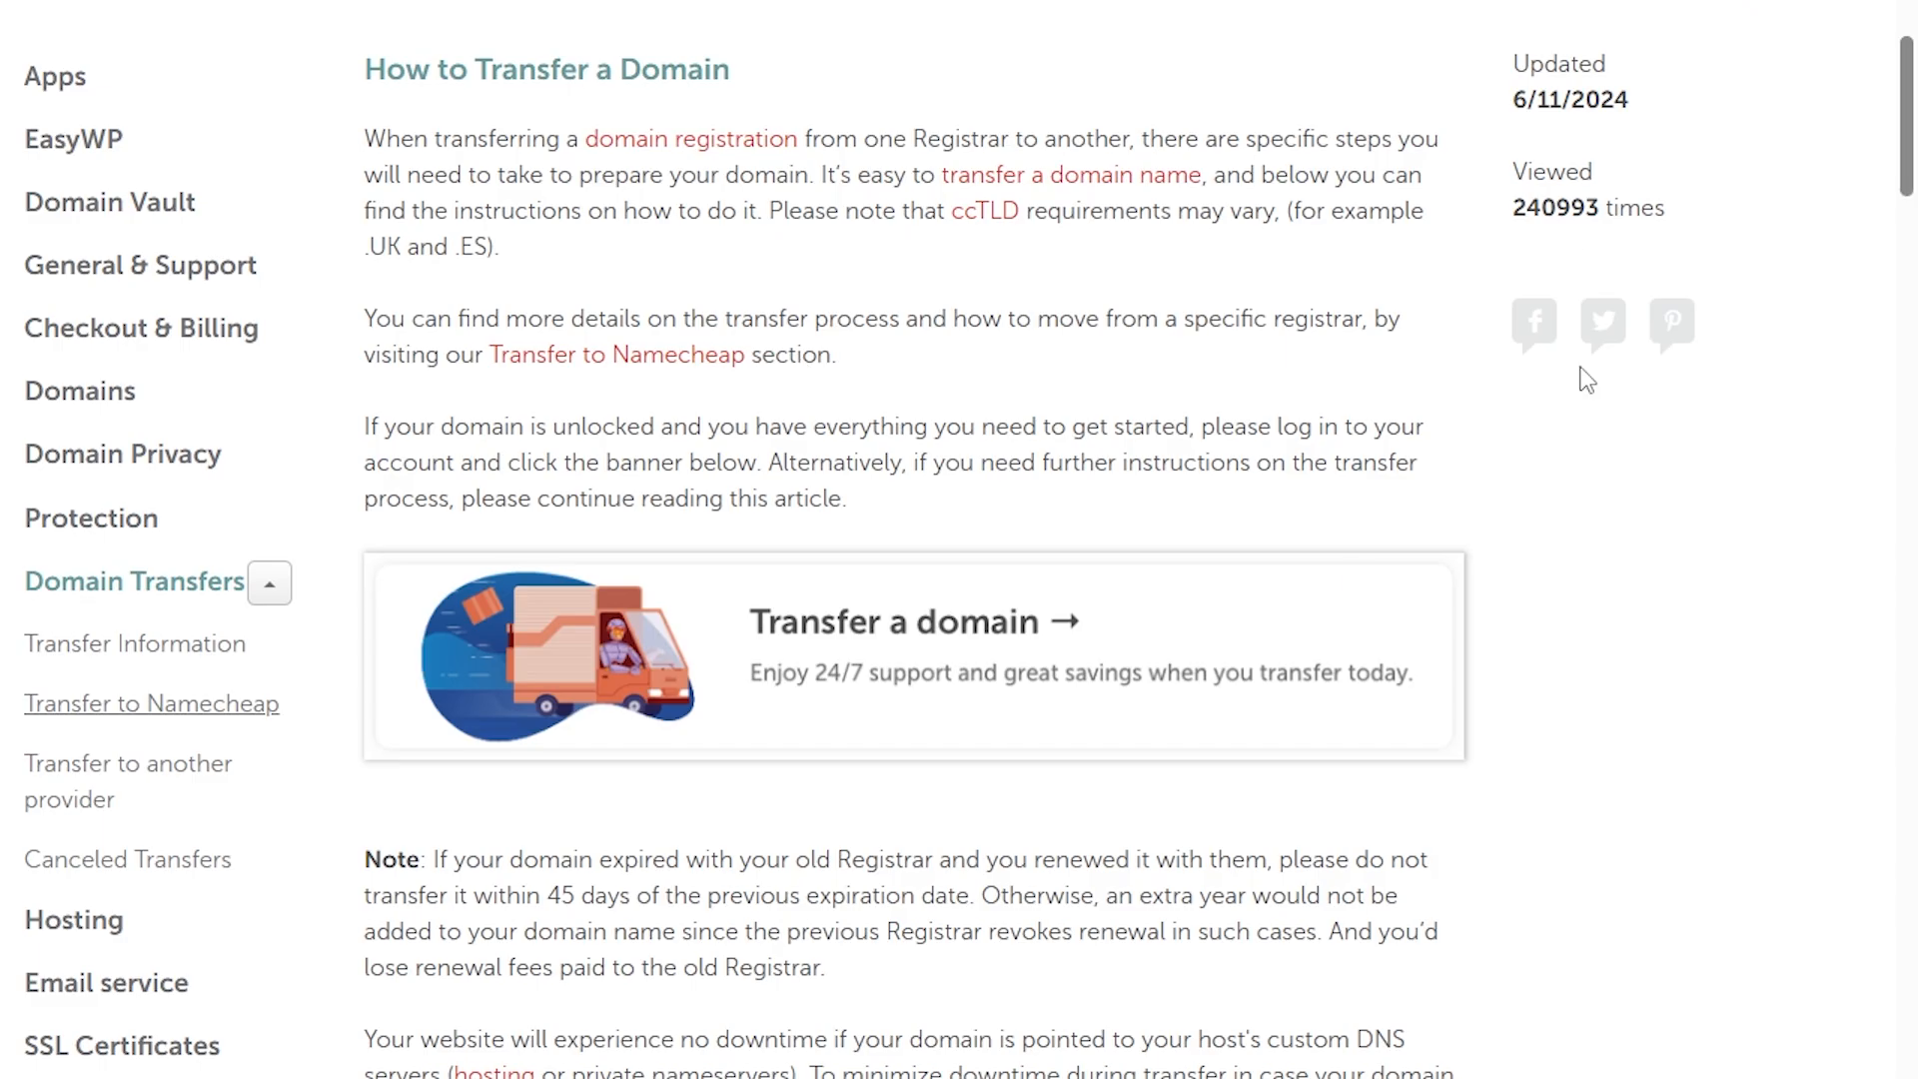
scroll(539, 315, "down", 3)
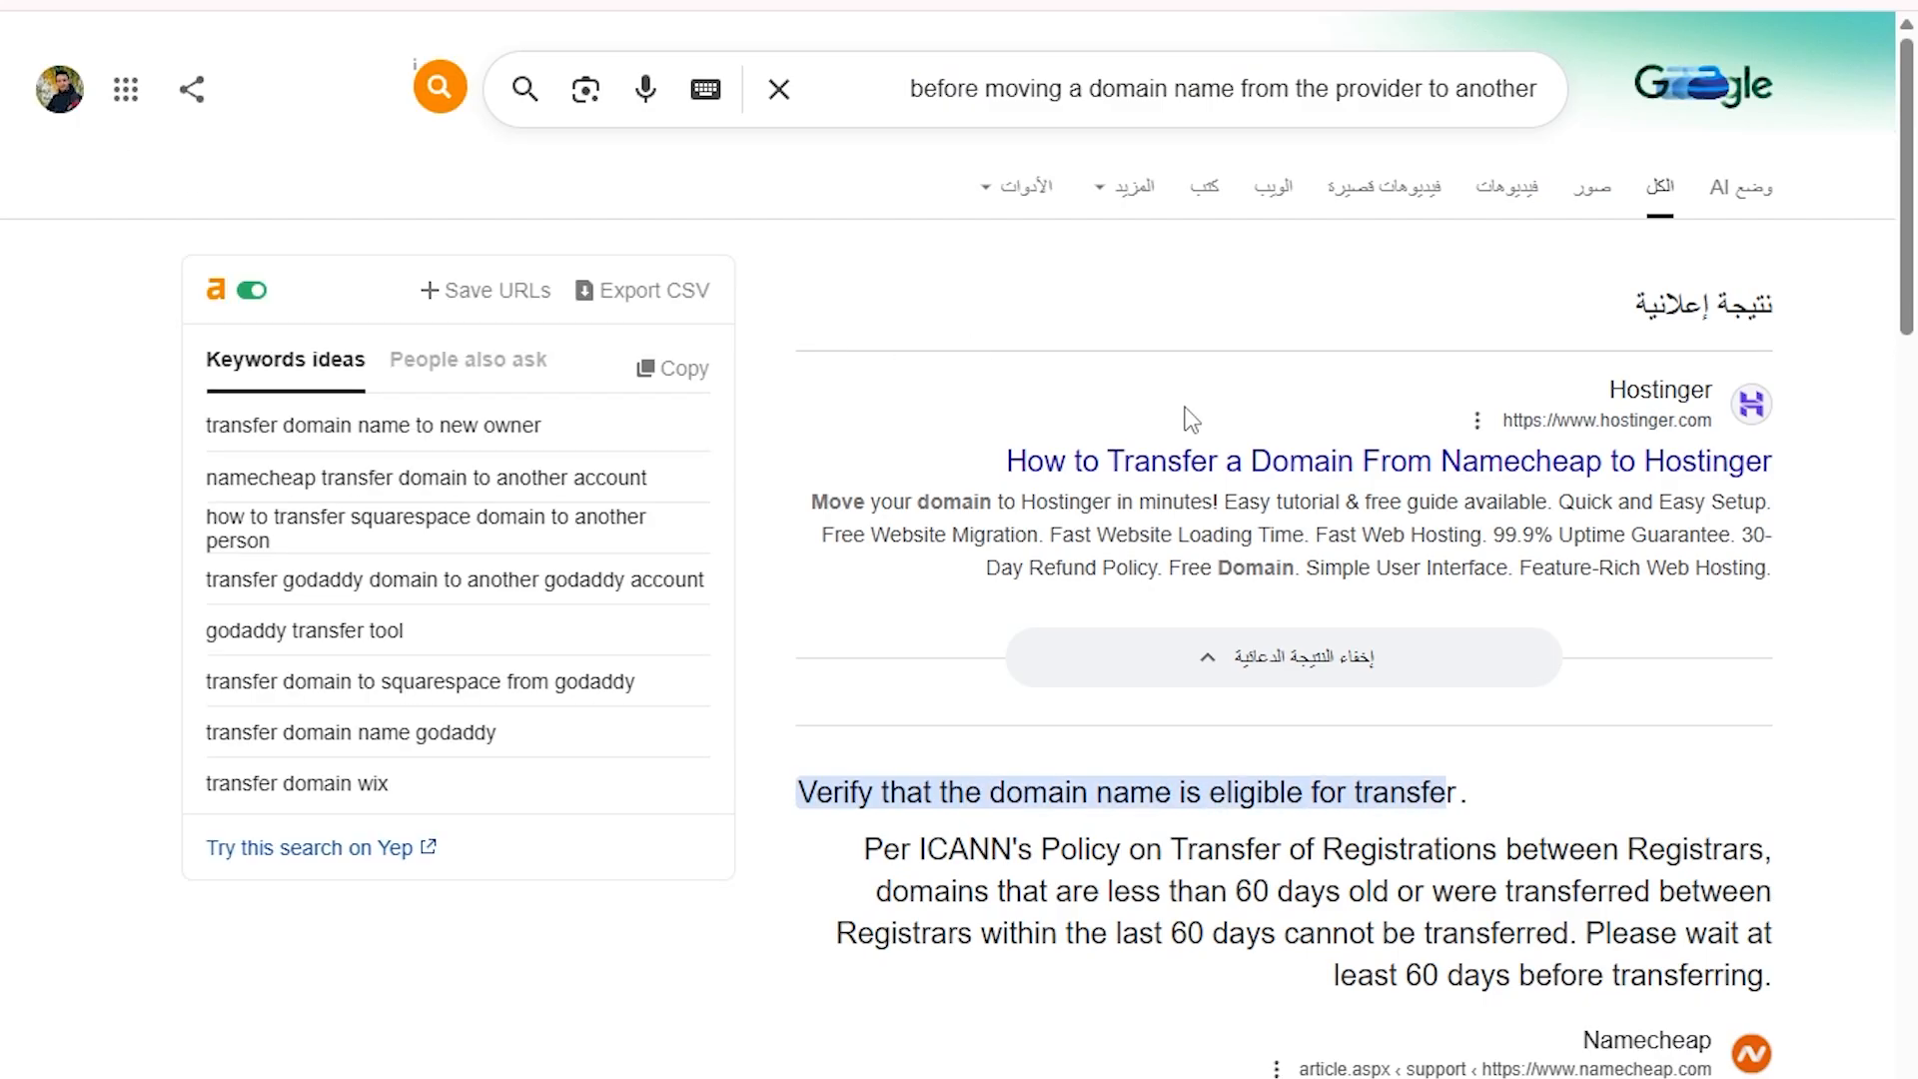
scroll(1341, 441, "down", 3)
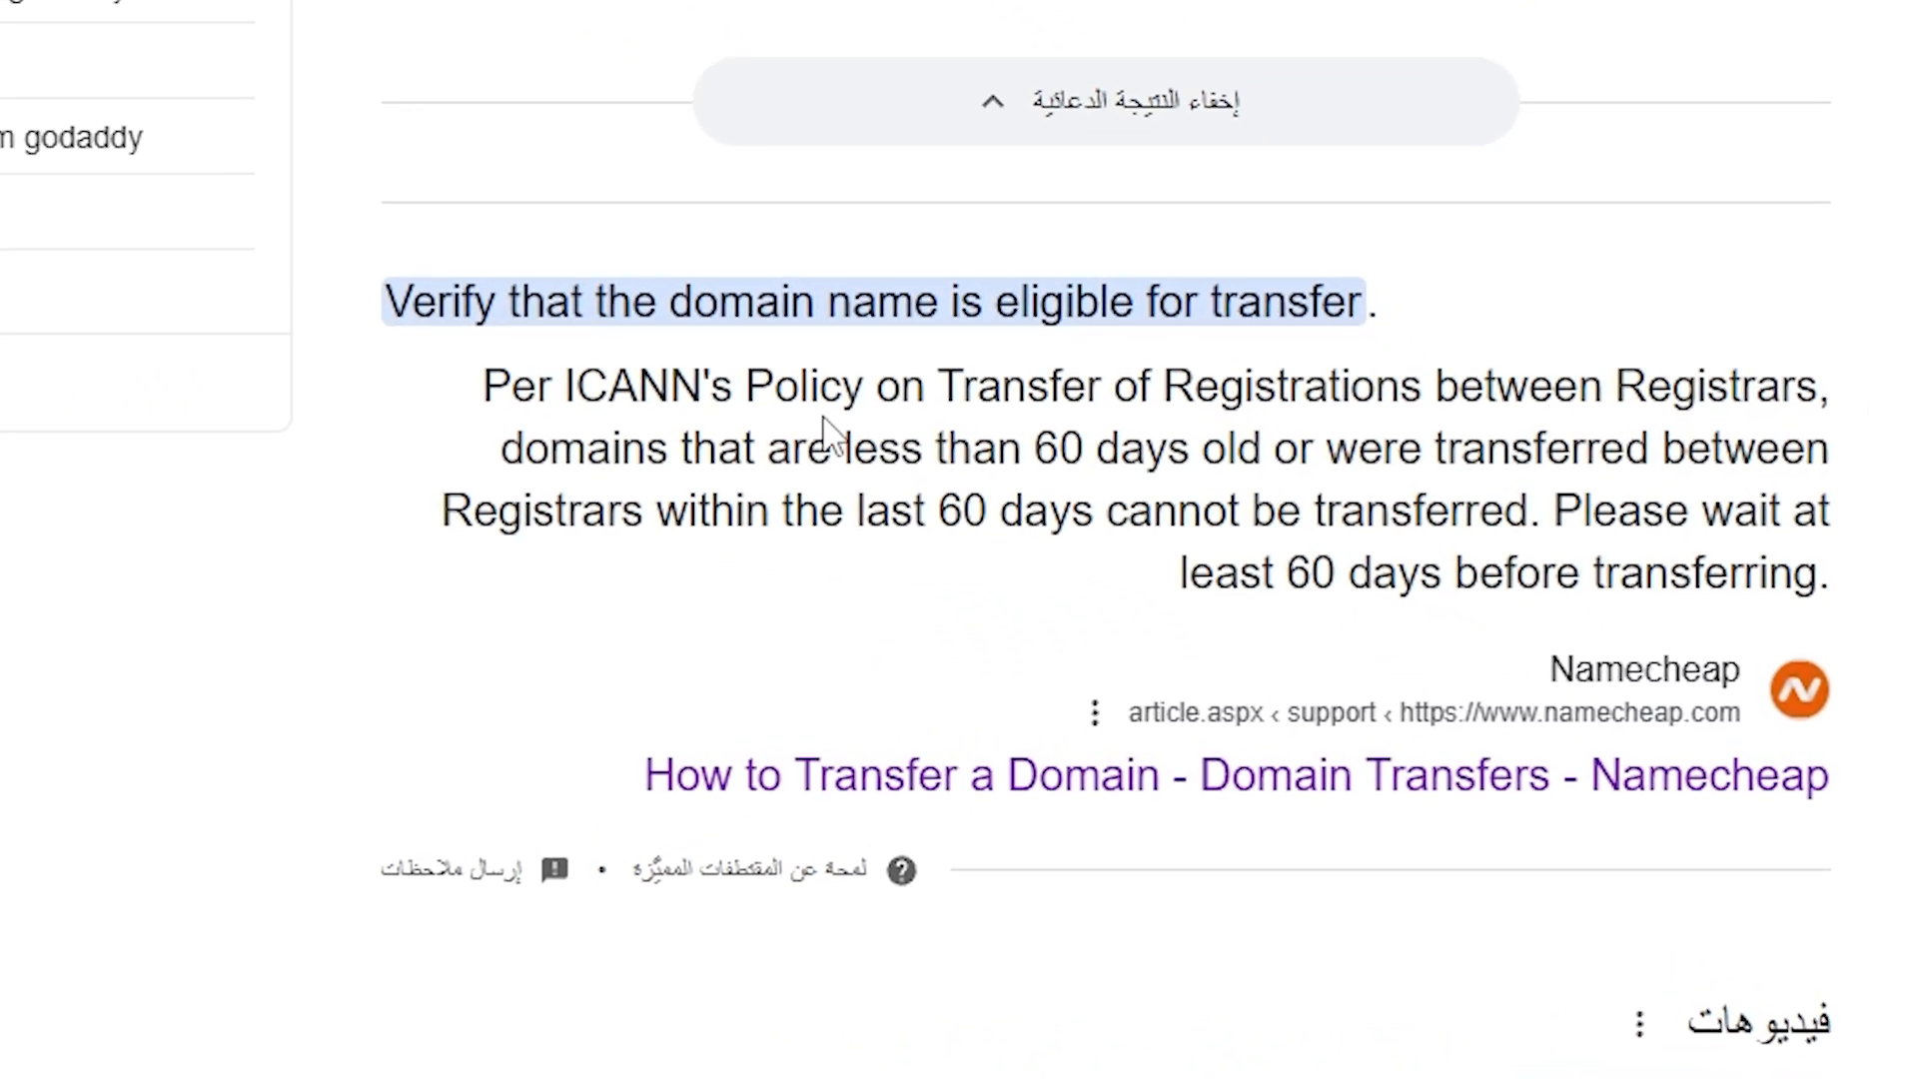
double_click(589, 388)
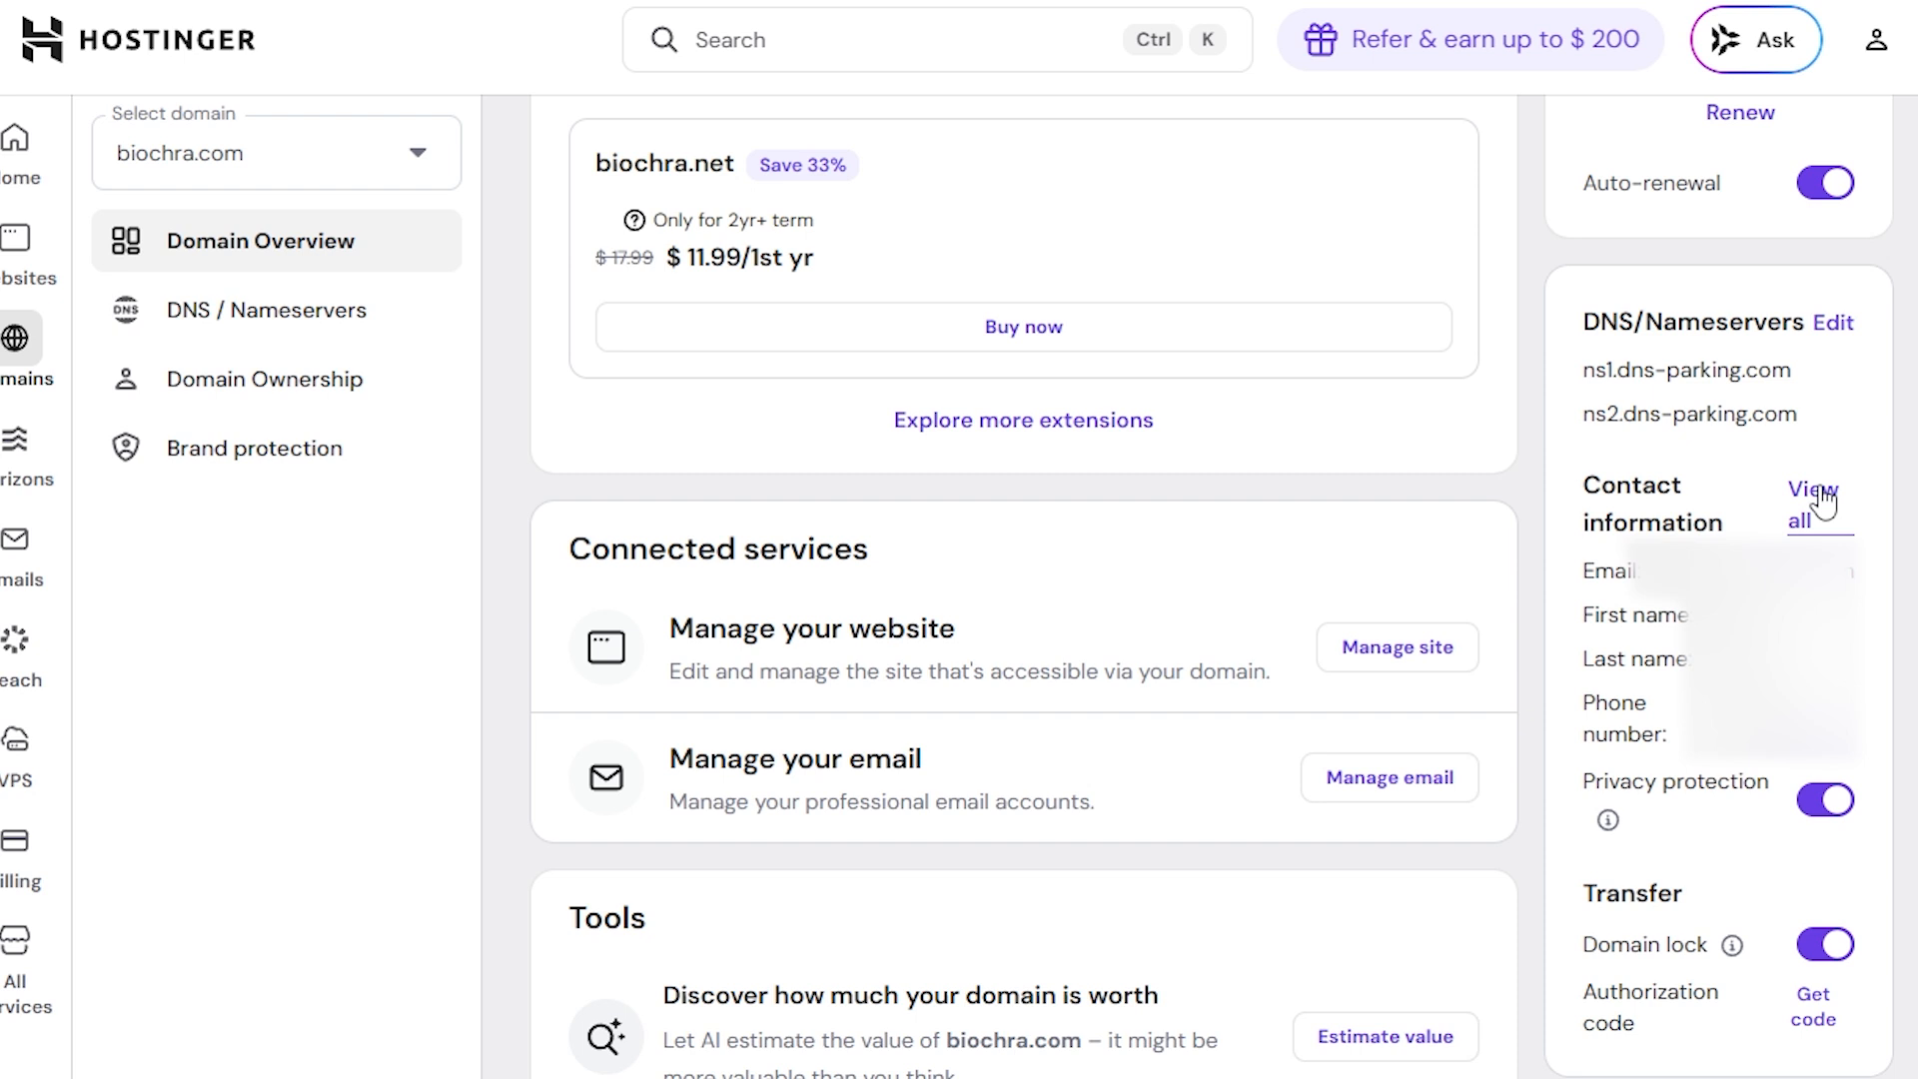
- Open the ownership contact details of biochra.com and check the name, email, address and phone number fields
left_click(1696, 501)
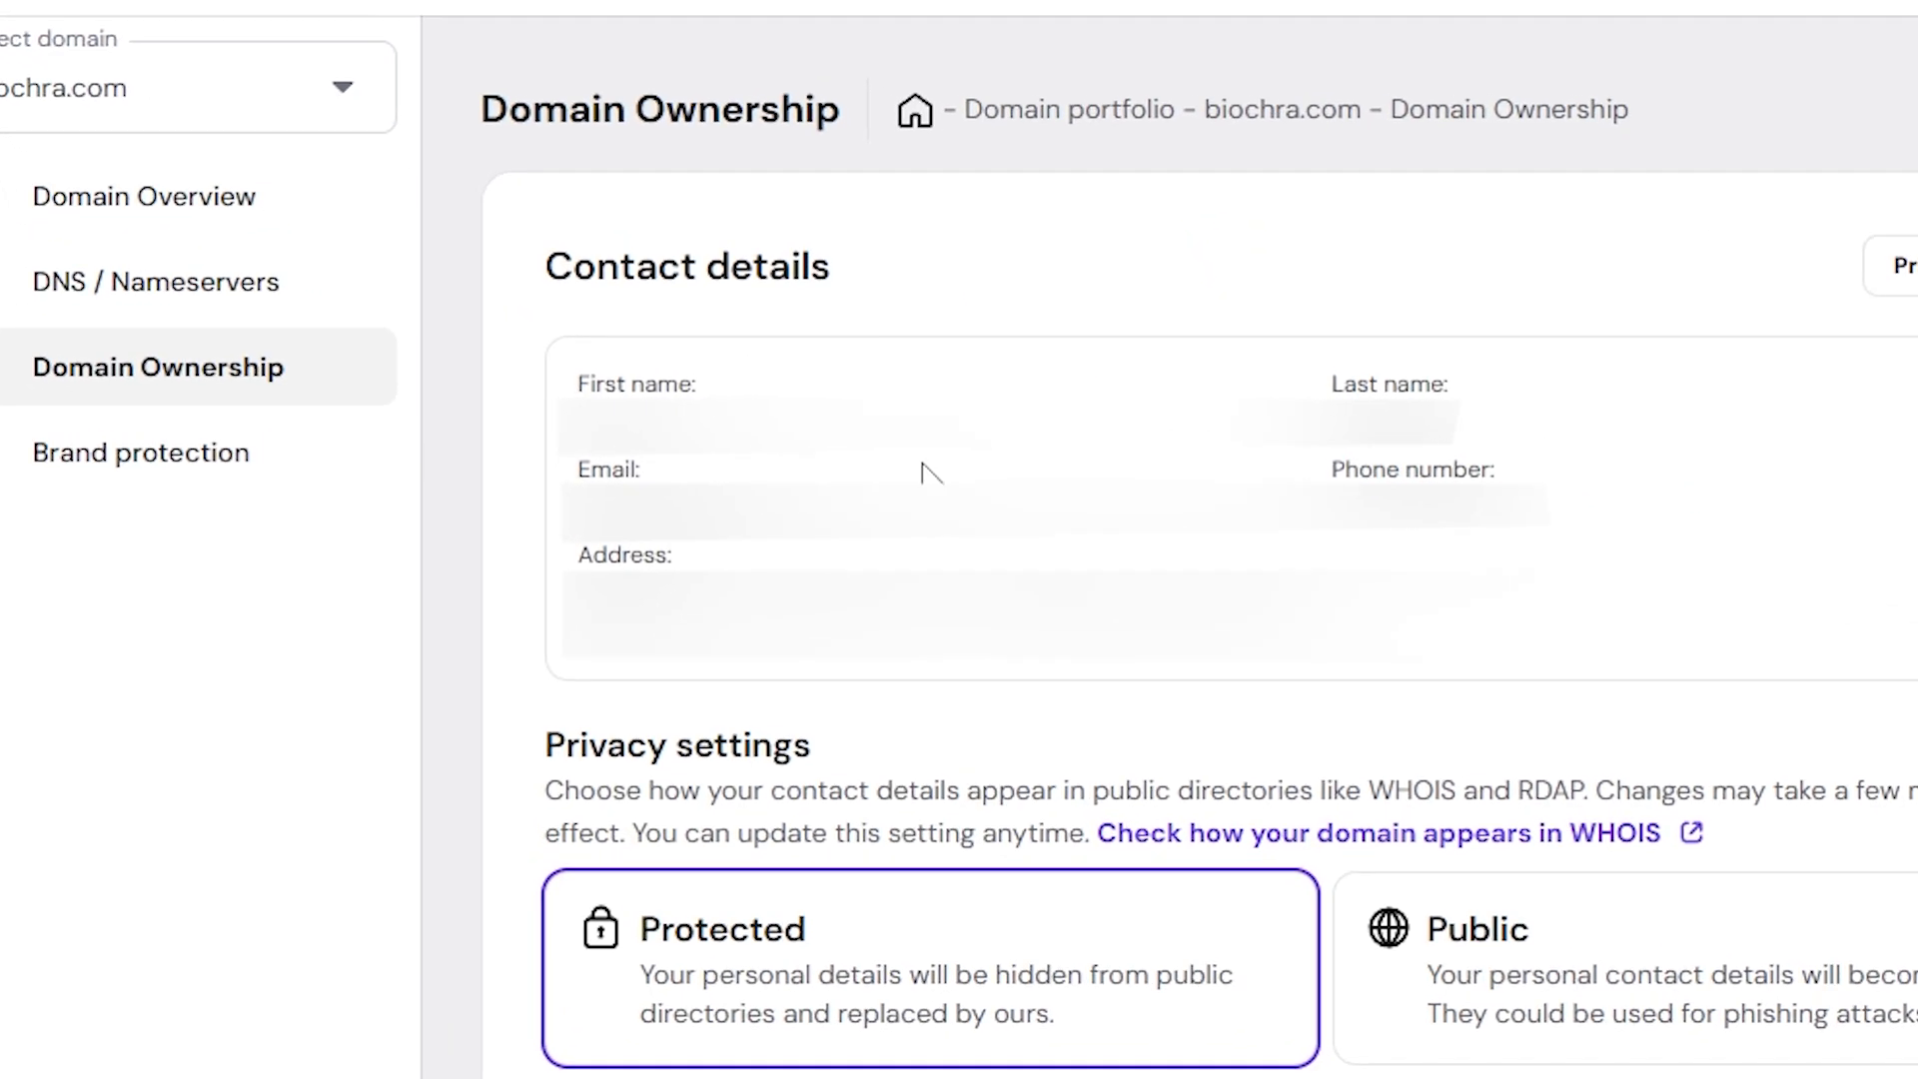
left_click_drag(478, 383, 607, 382)
left_click(490, 483)
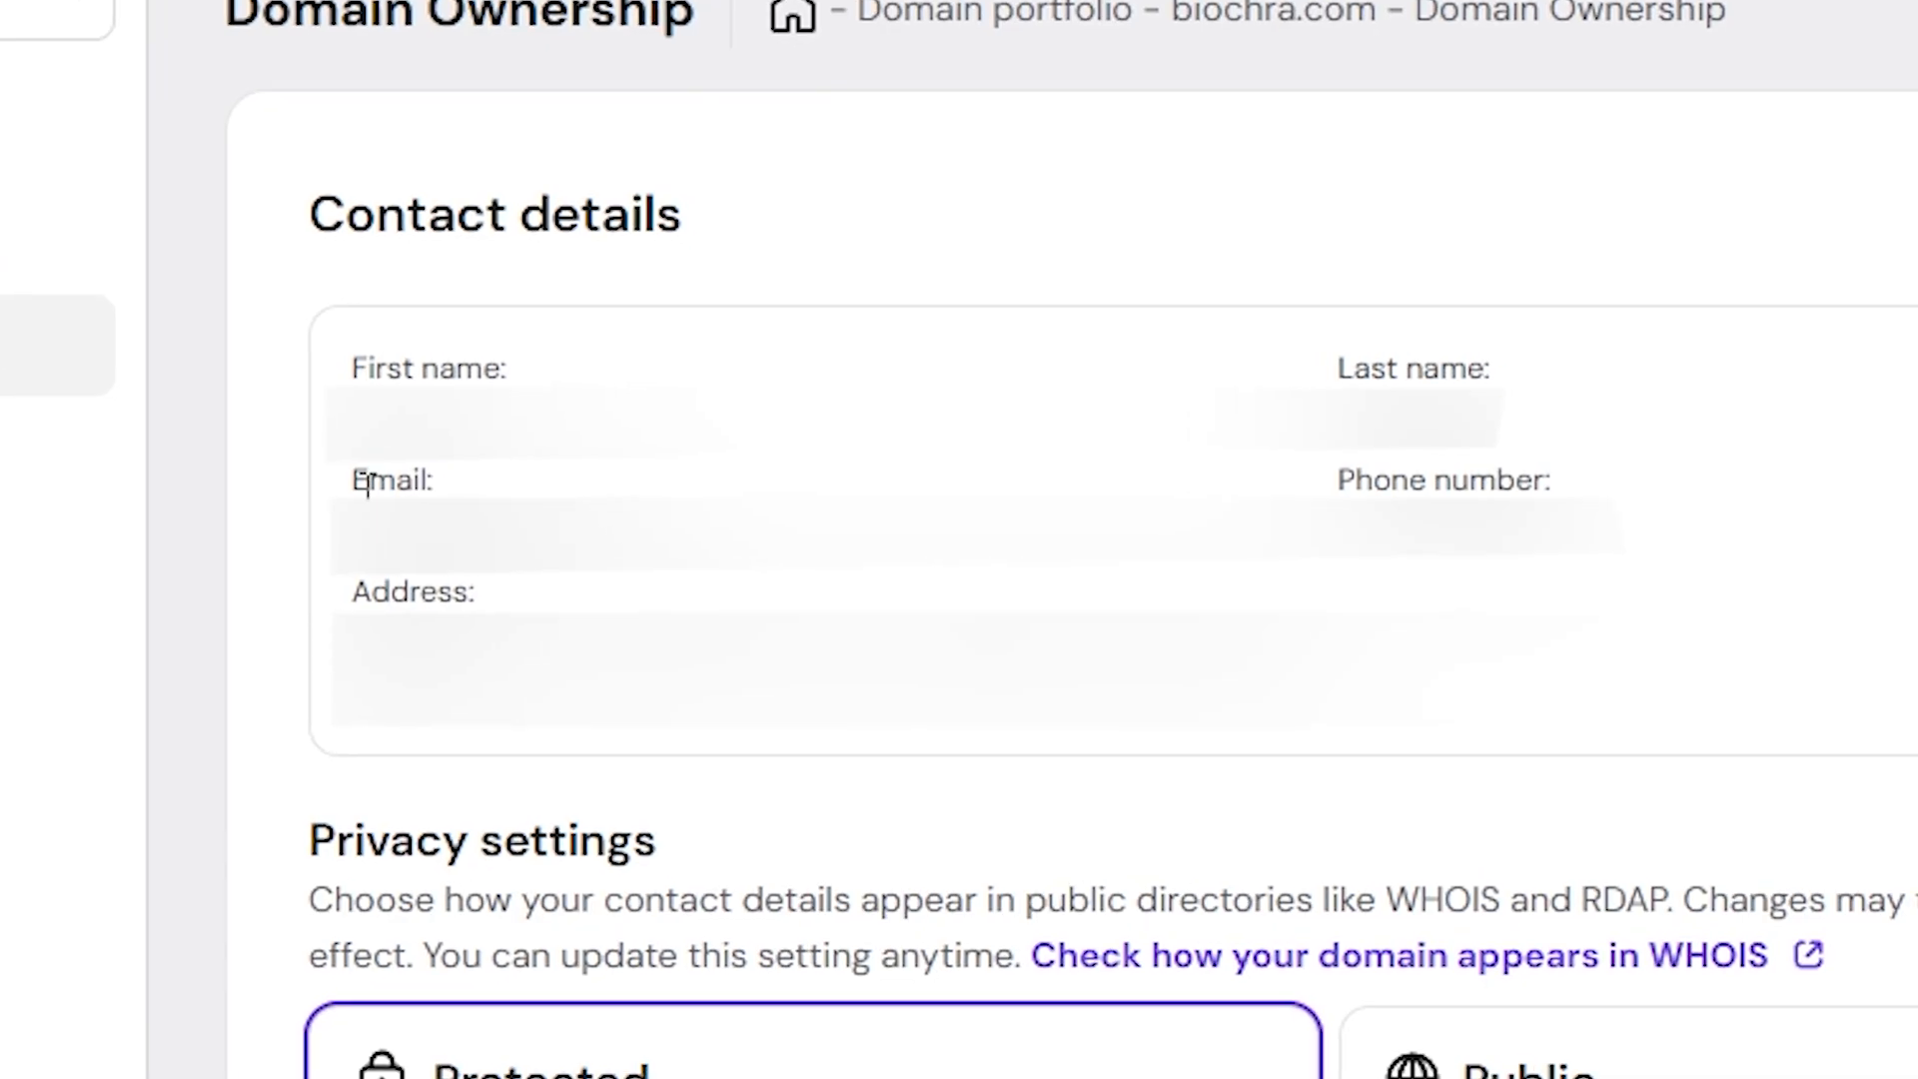
left_click_drag(368, 485, 437, 483)
left_click(465, 484)
left_click_drag(349, 593, 419, 607)
left_click(420, 607)
left_click_drag(1321, 351, 1653, 374)
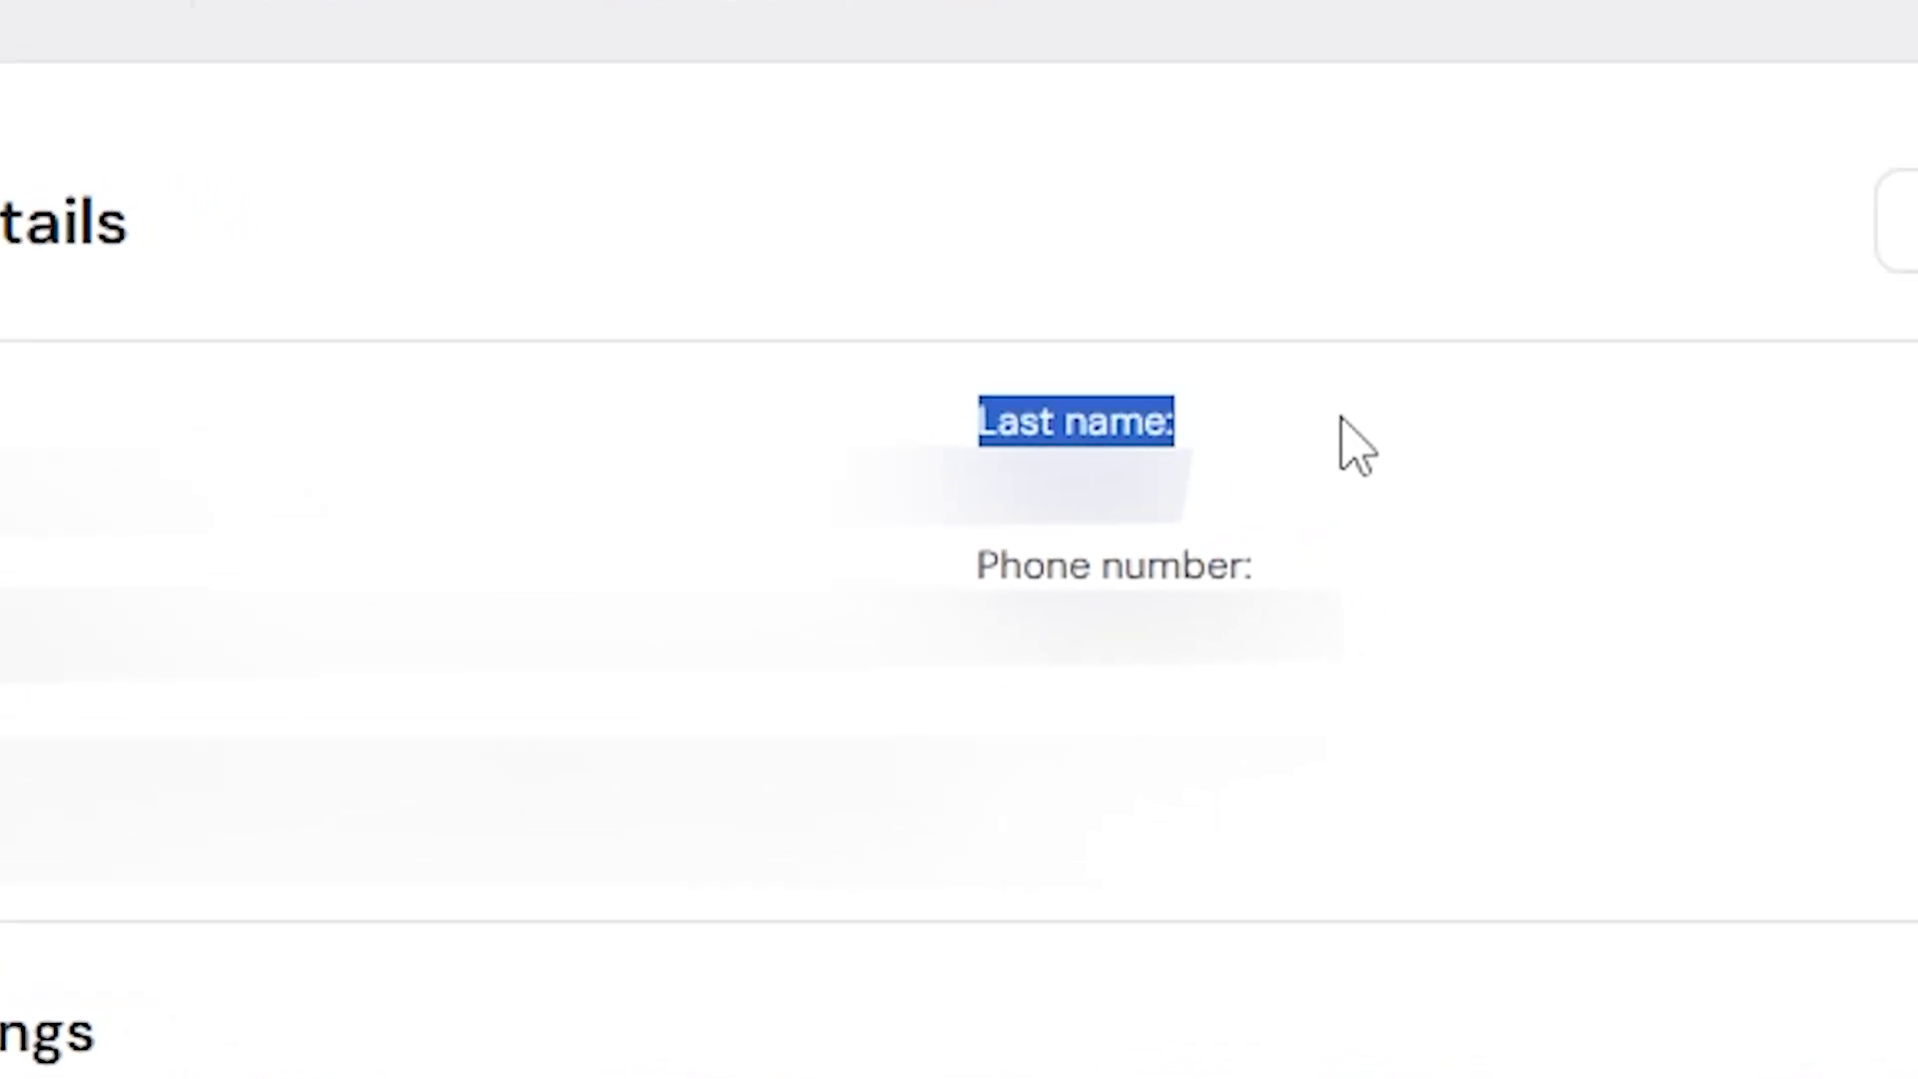
left_click(1342, 419)
left_click_drag(989, 554, 1296, 555)
left_click(1299, 558)
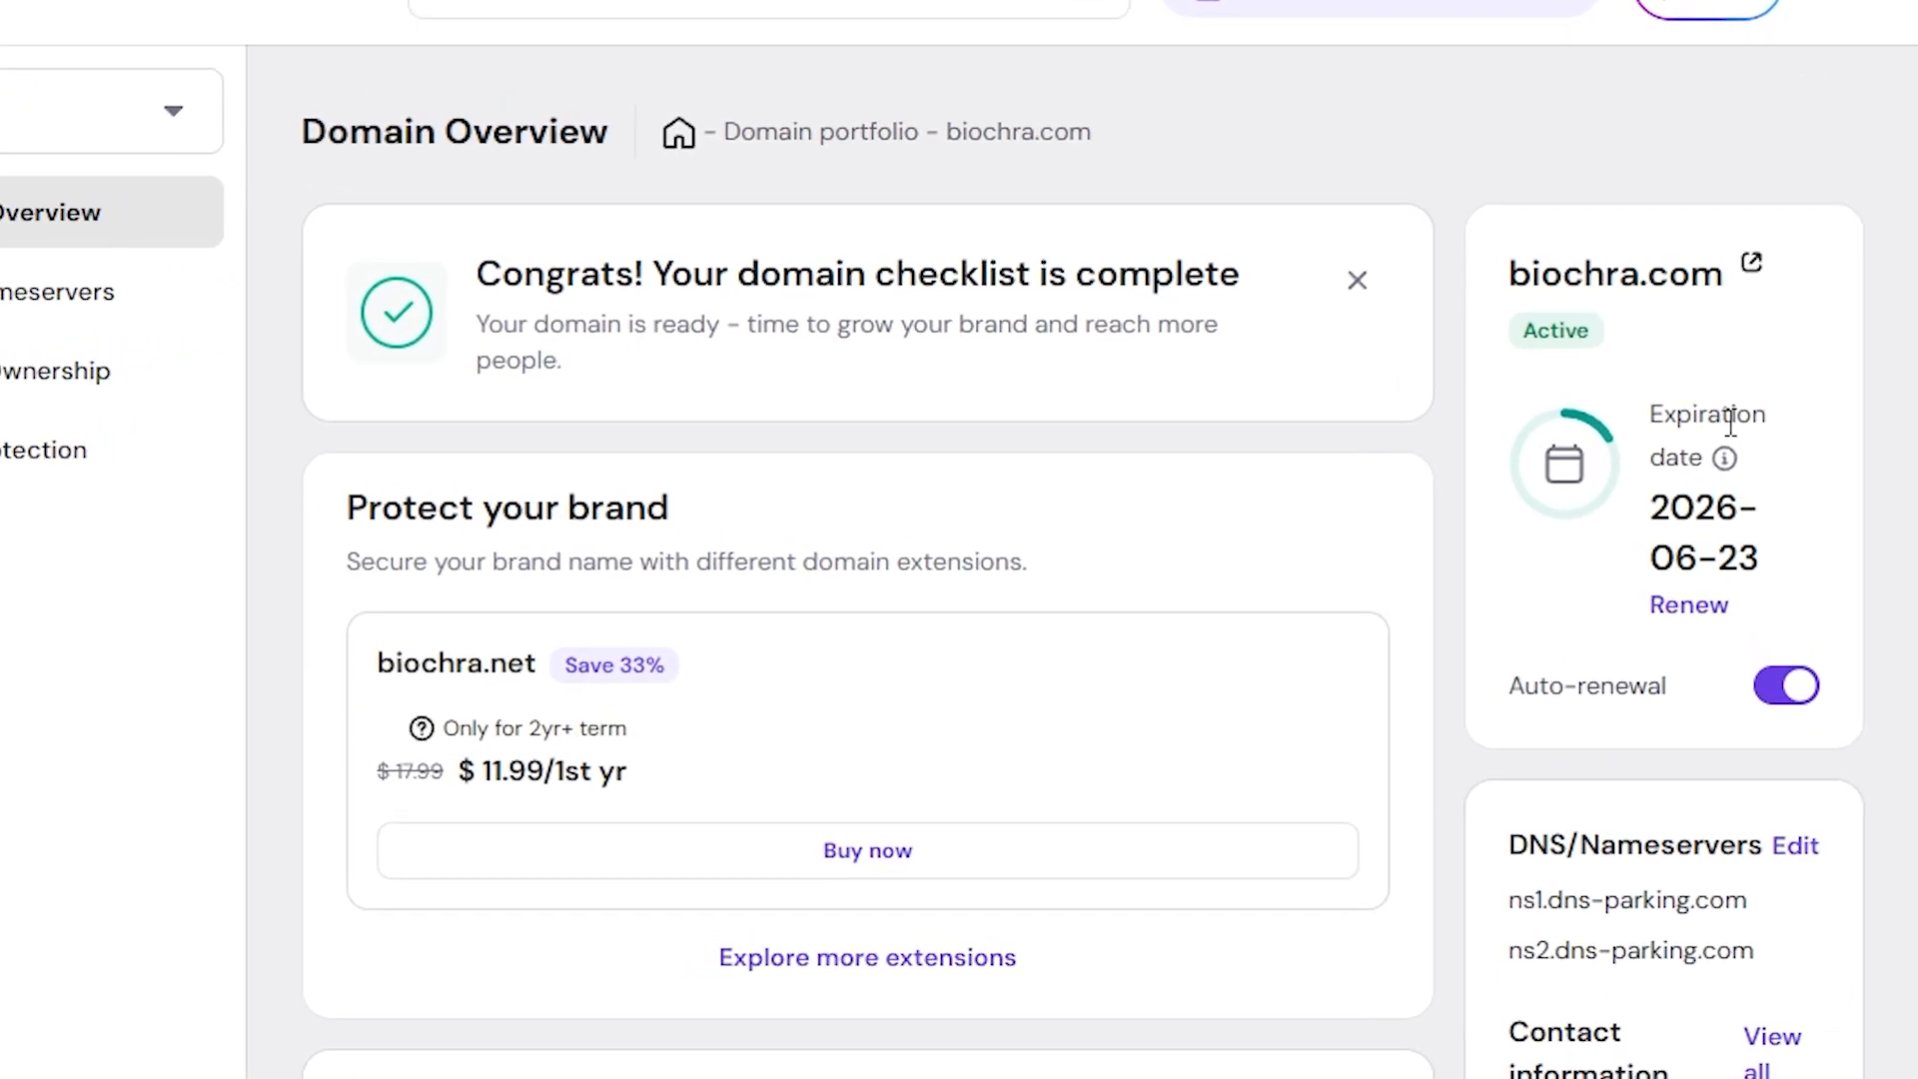
- Check the expiration date of biochra.com in its domain overview
left_click_drag(1646, 438, 1710, 488)
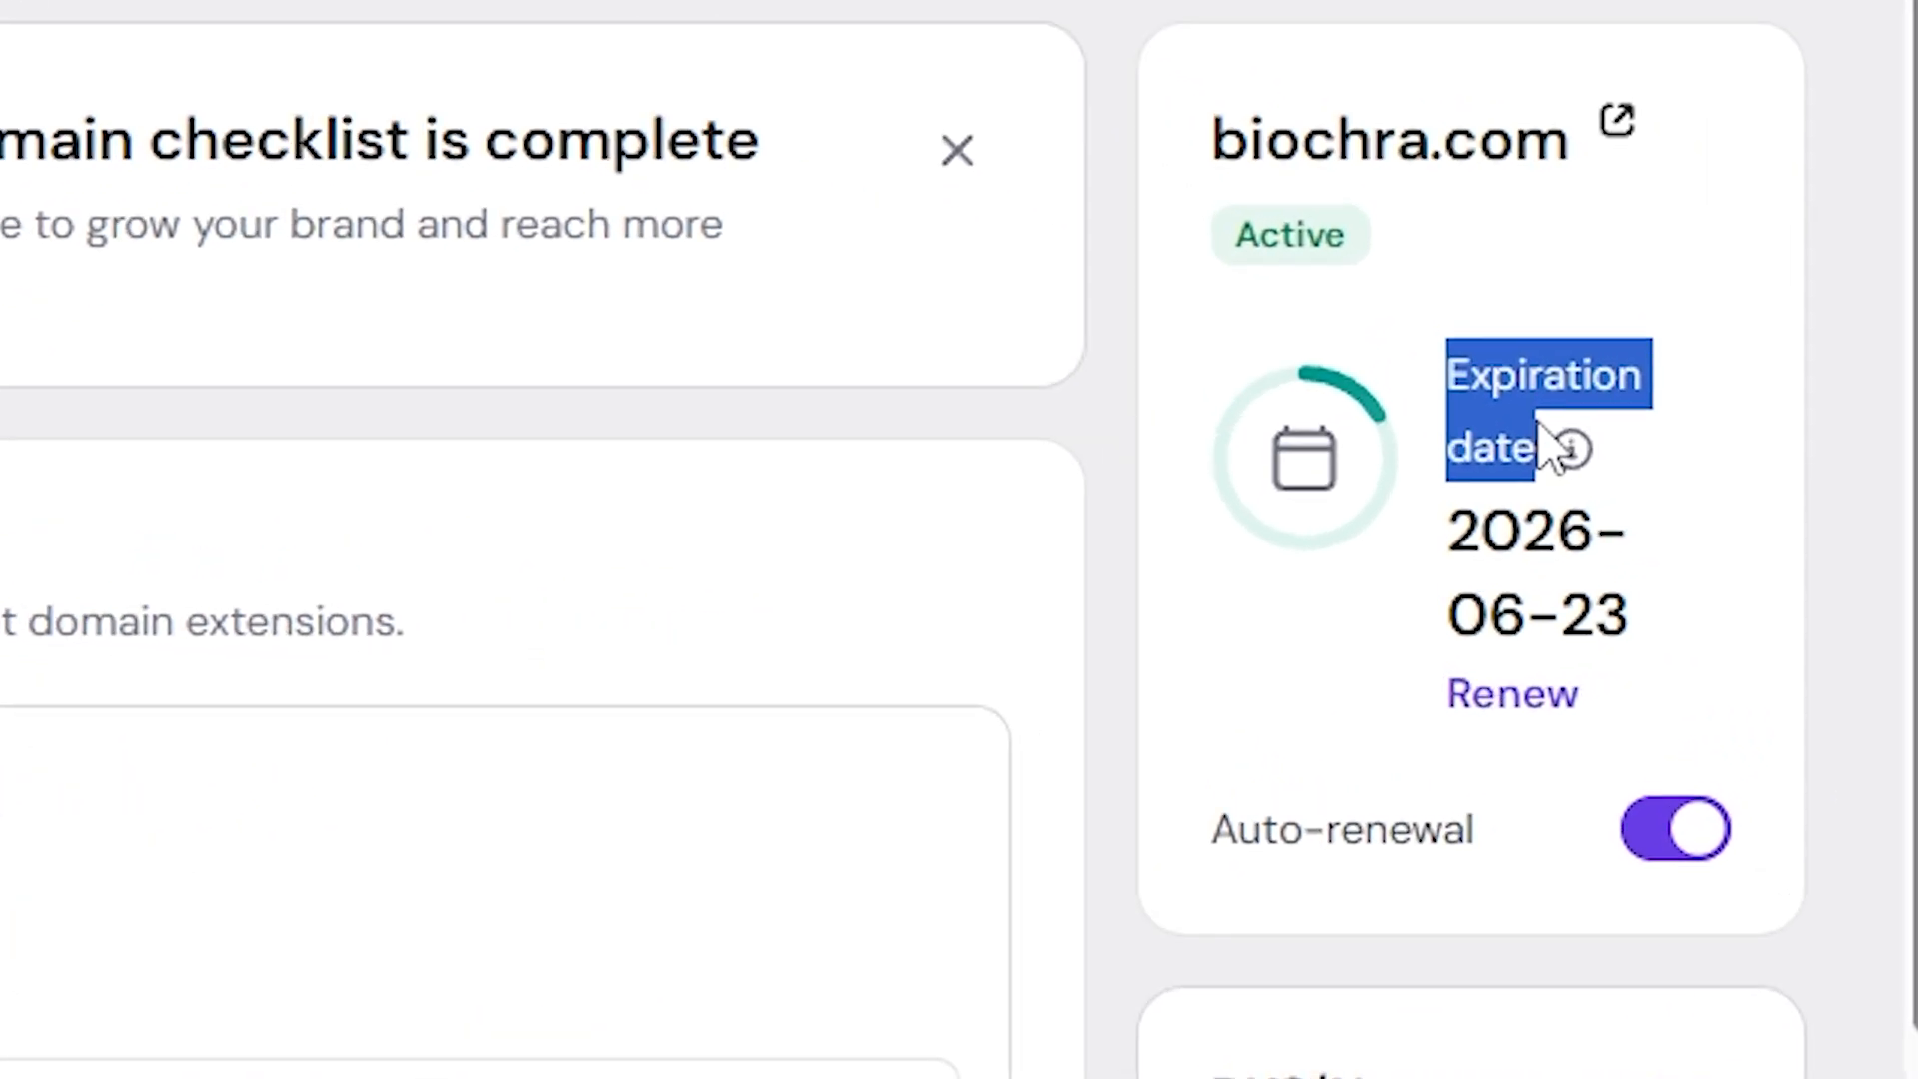
left_click(1696, 488)
mouse_move(1436, 310)
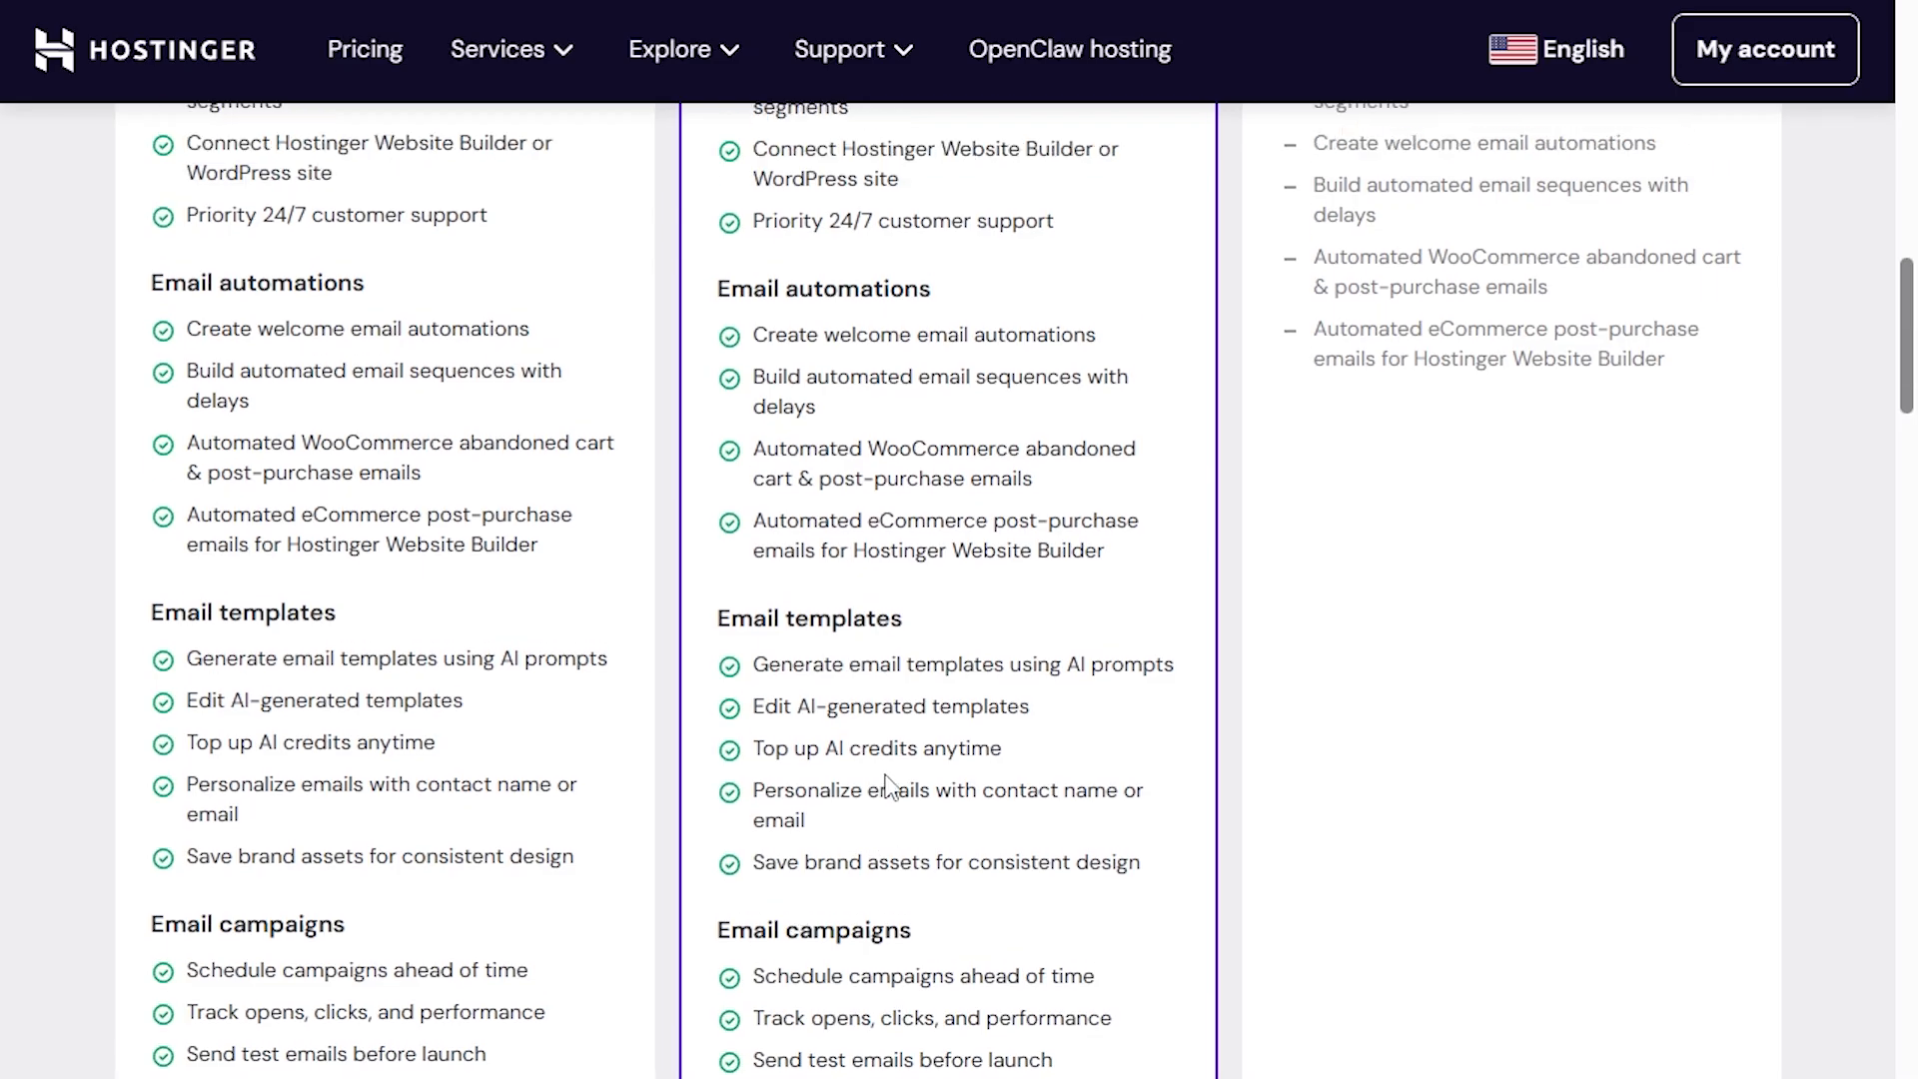
scroll(889, 789, "up", 15)
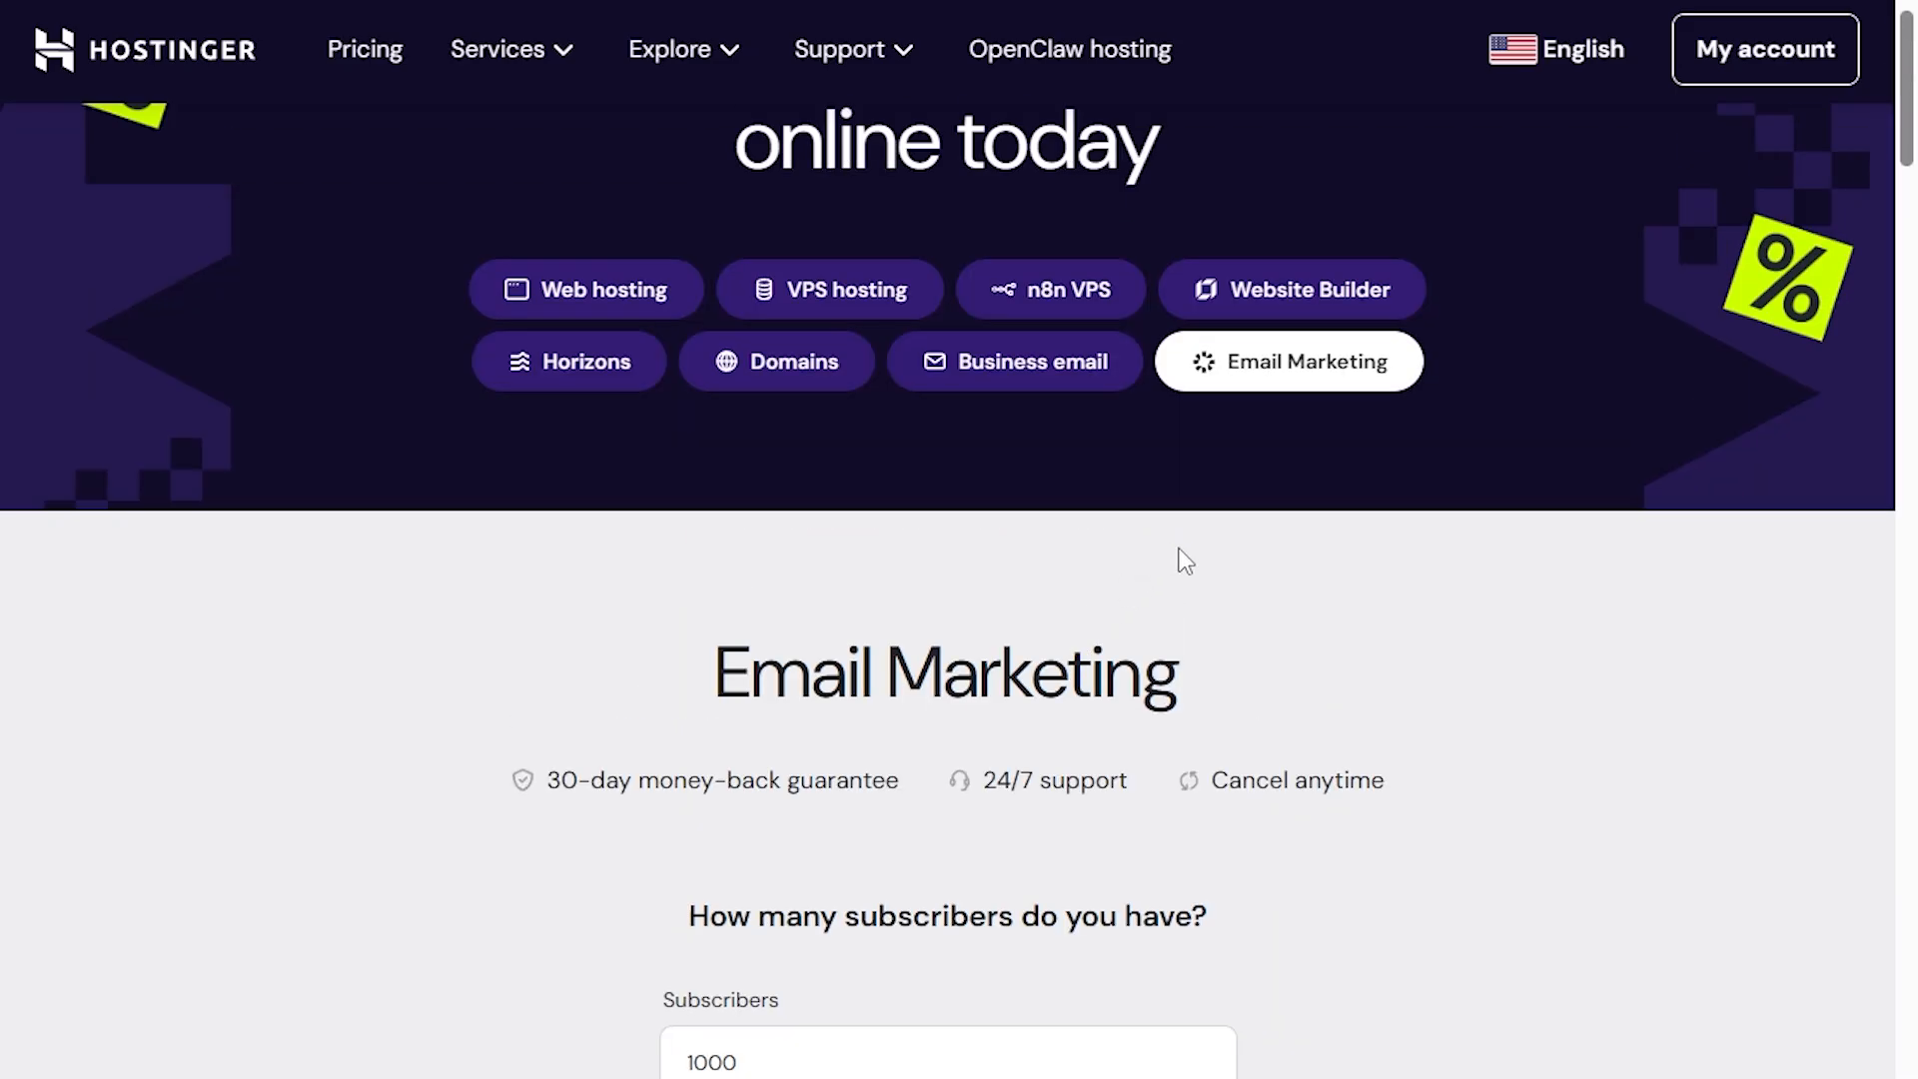
scroll(1126, 663, "down", 5)
scroll(400, 222, "up", 7)
- Switch to GoDaddy, open pinkcybergoat.com from the domain list and unlock it for transfer
left_click(185, 64)
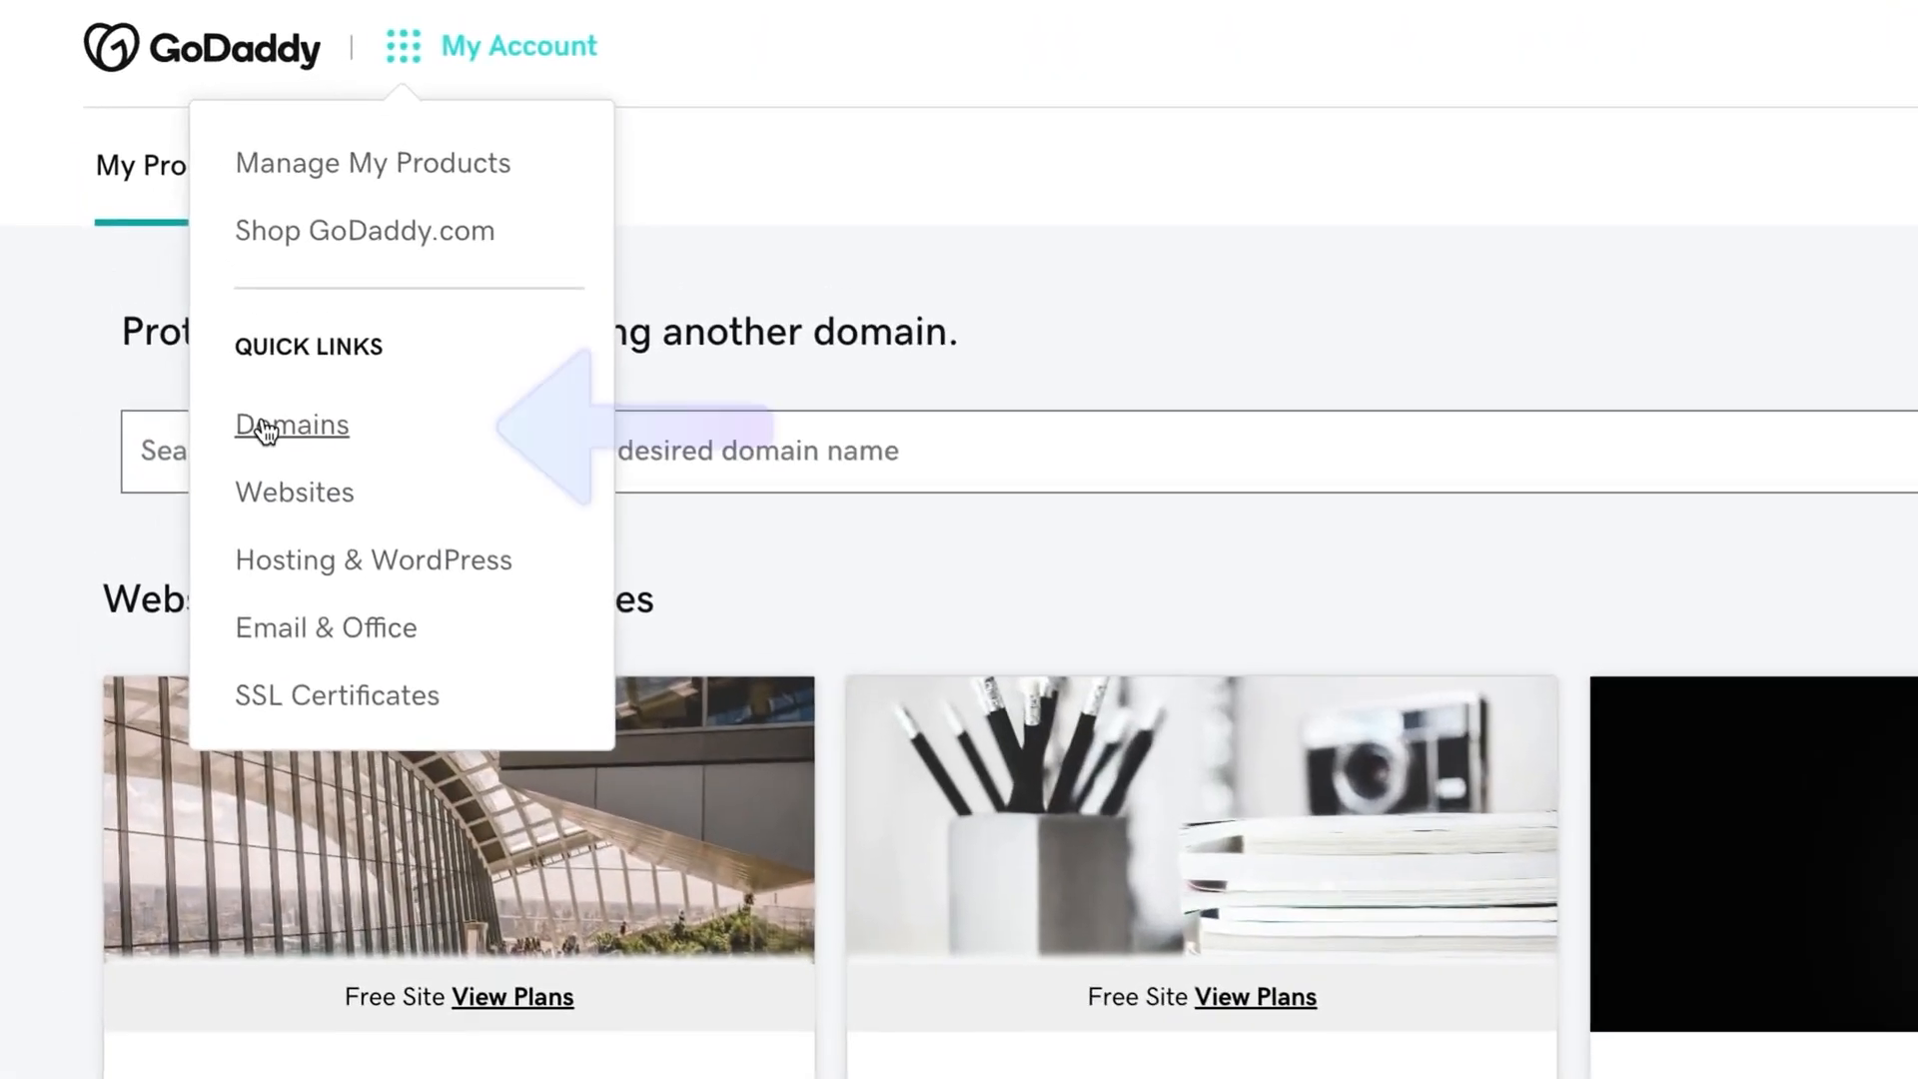
left_click(266, 429)
left_click(711, 659)
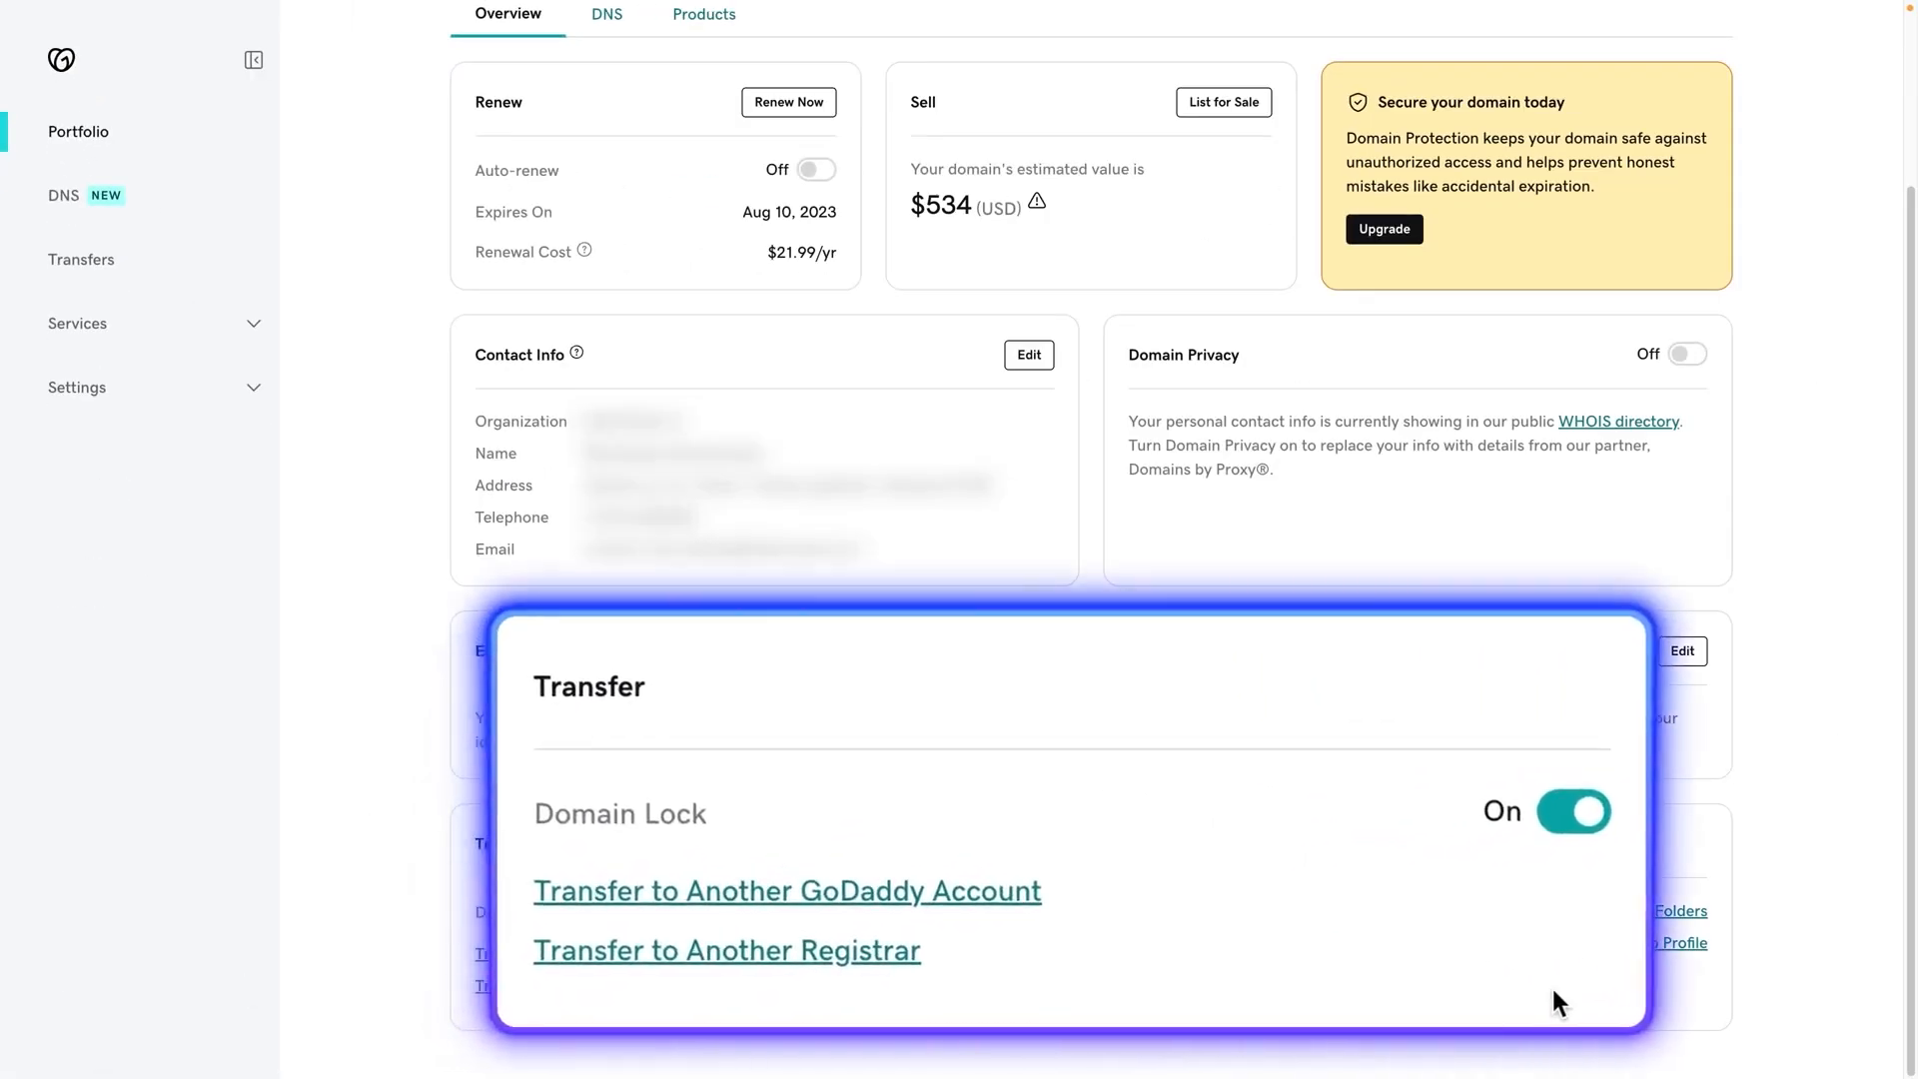
left_click(1587, 815)
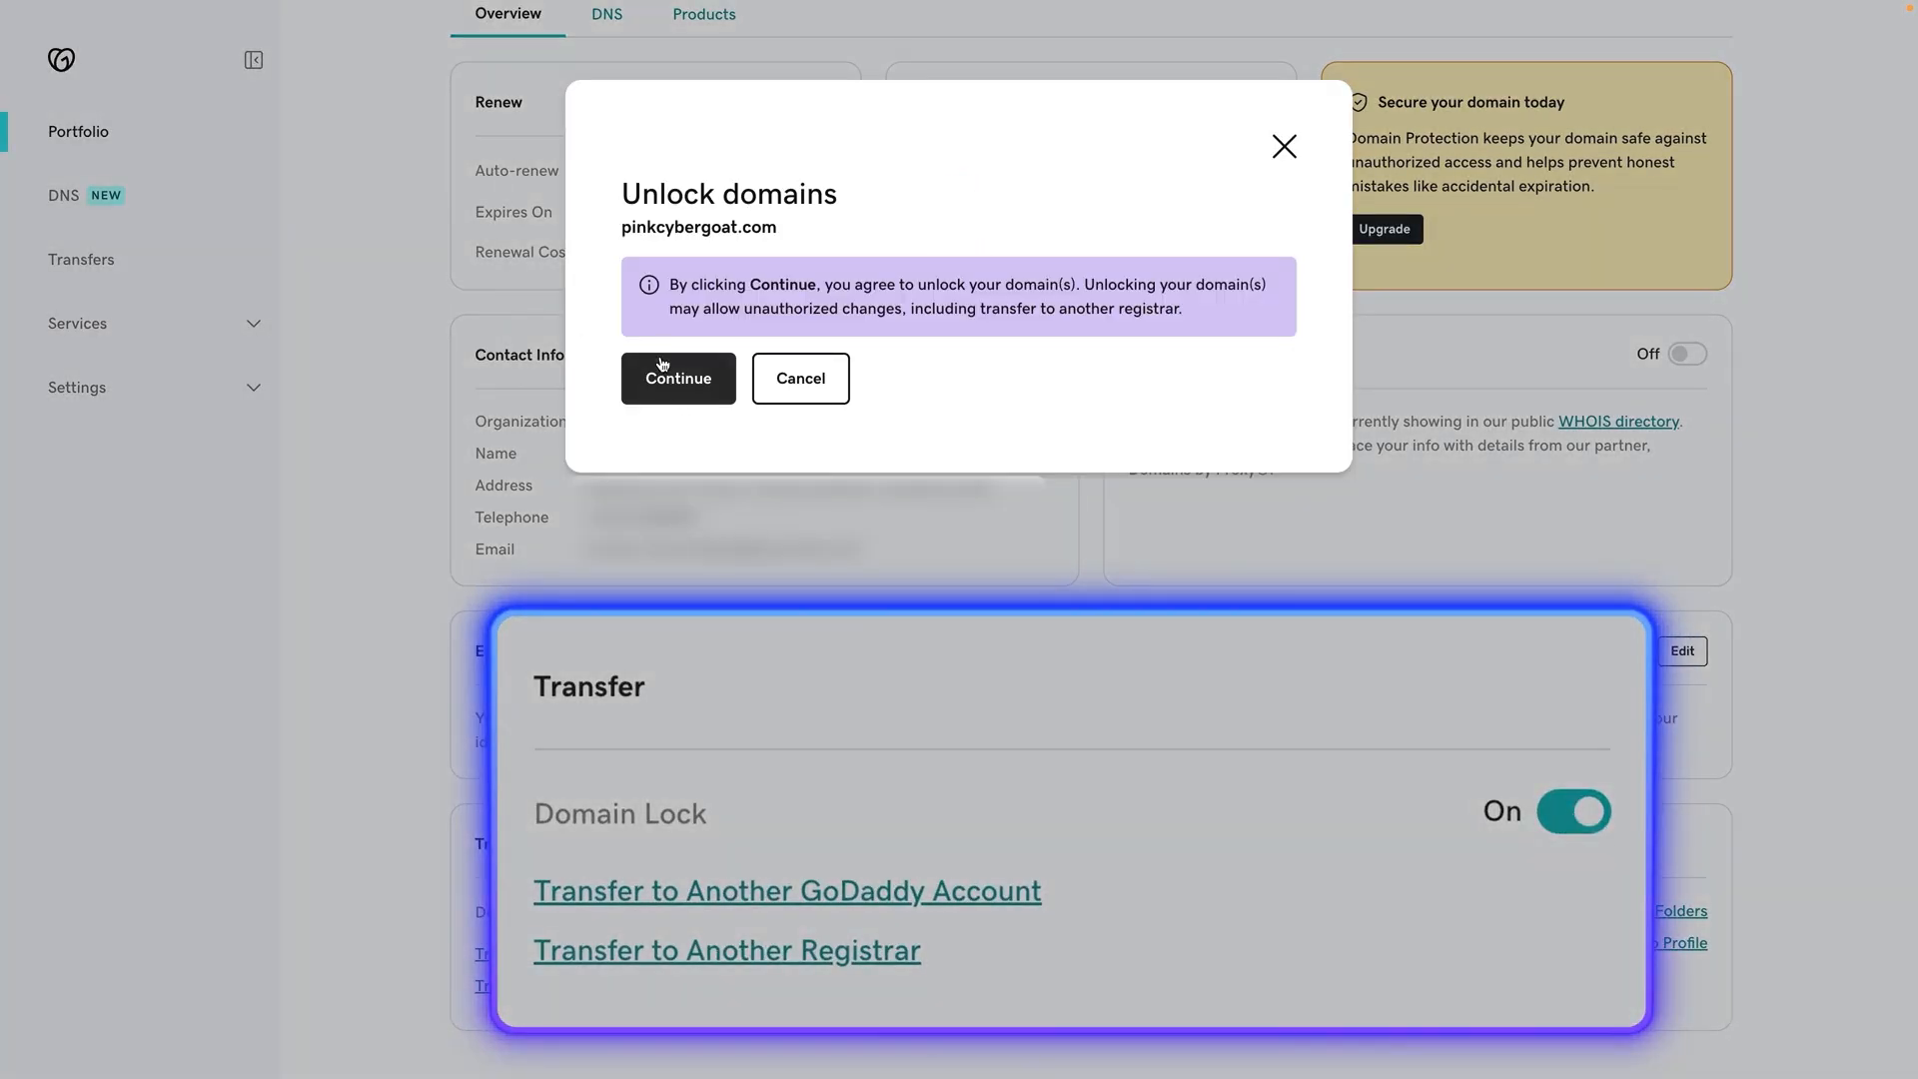
left_click(662, 366)
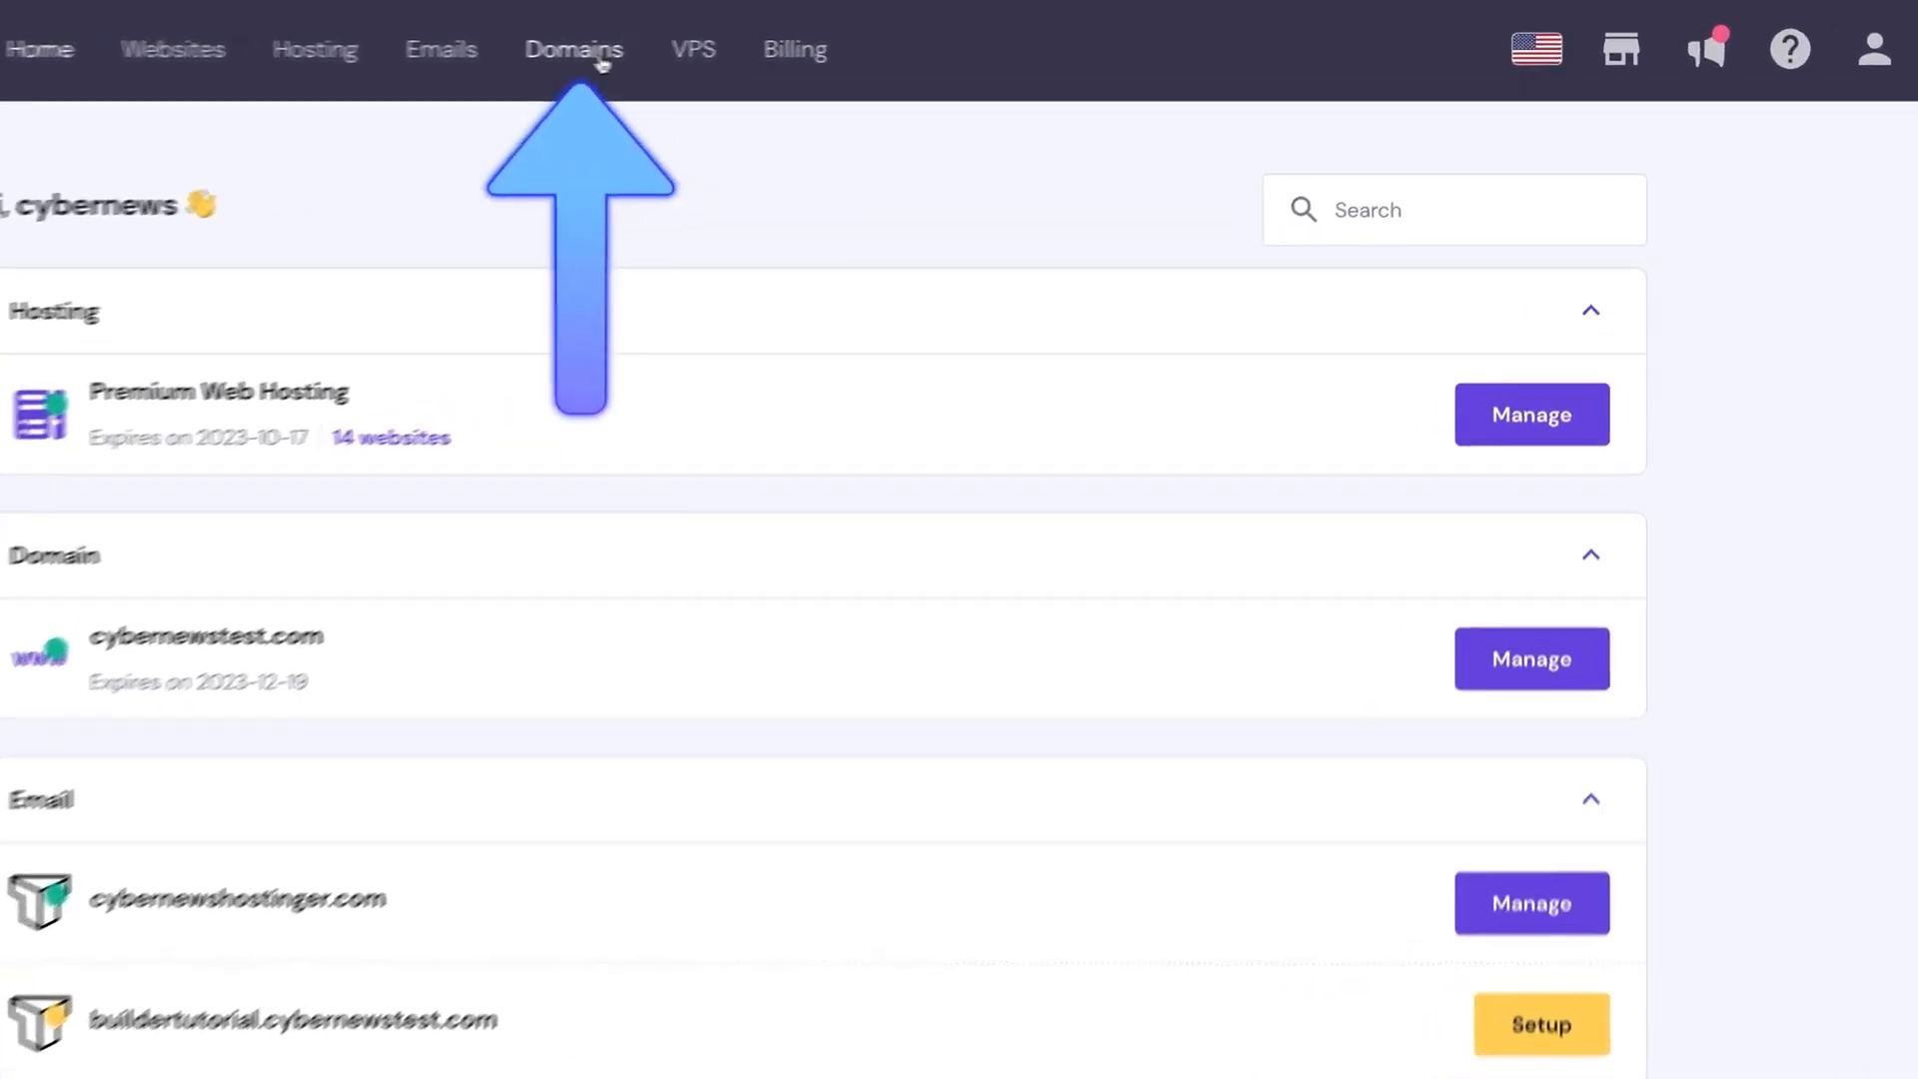
- Switch to Hostinger, start a transfer of the existing domain pinkcybergoat.com and complete the payment
left_click(603, 63)
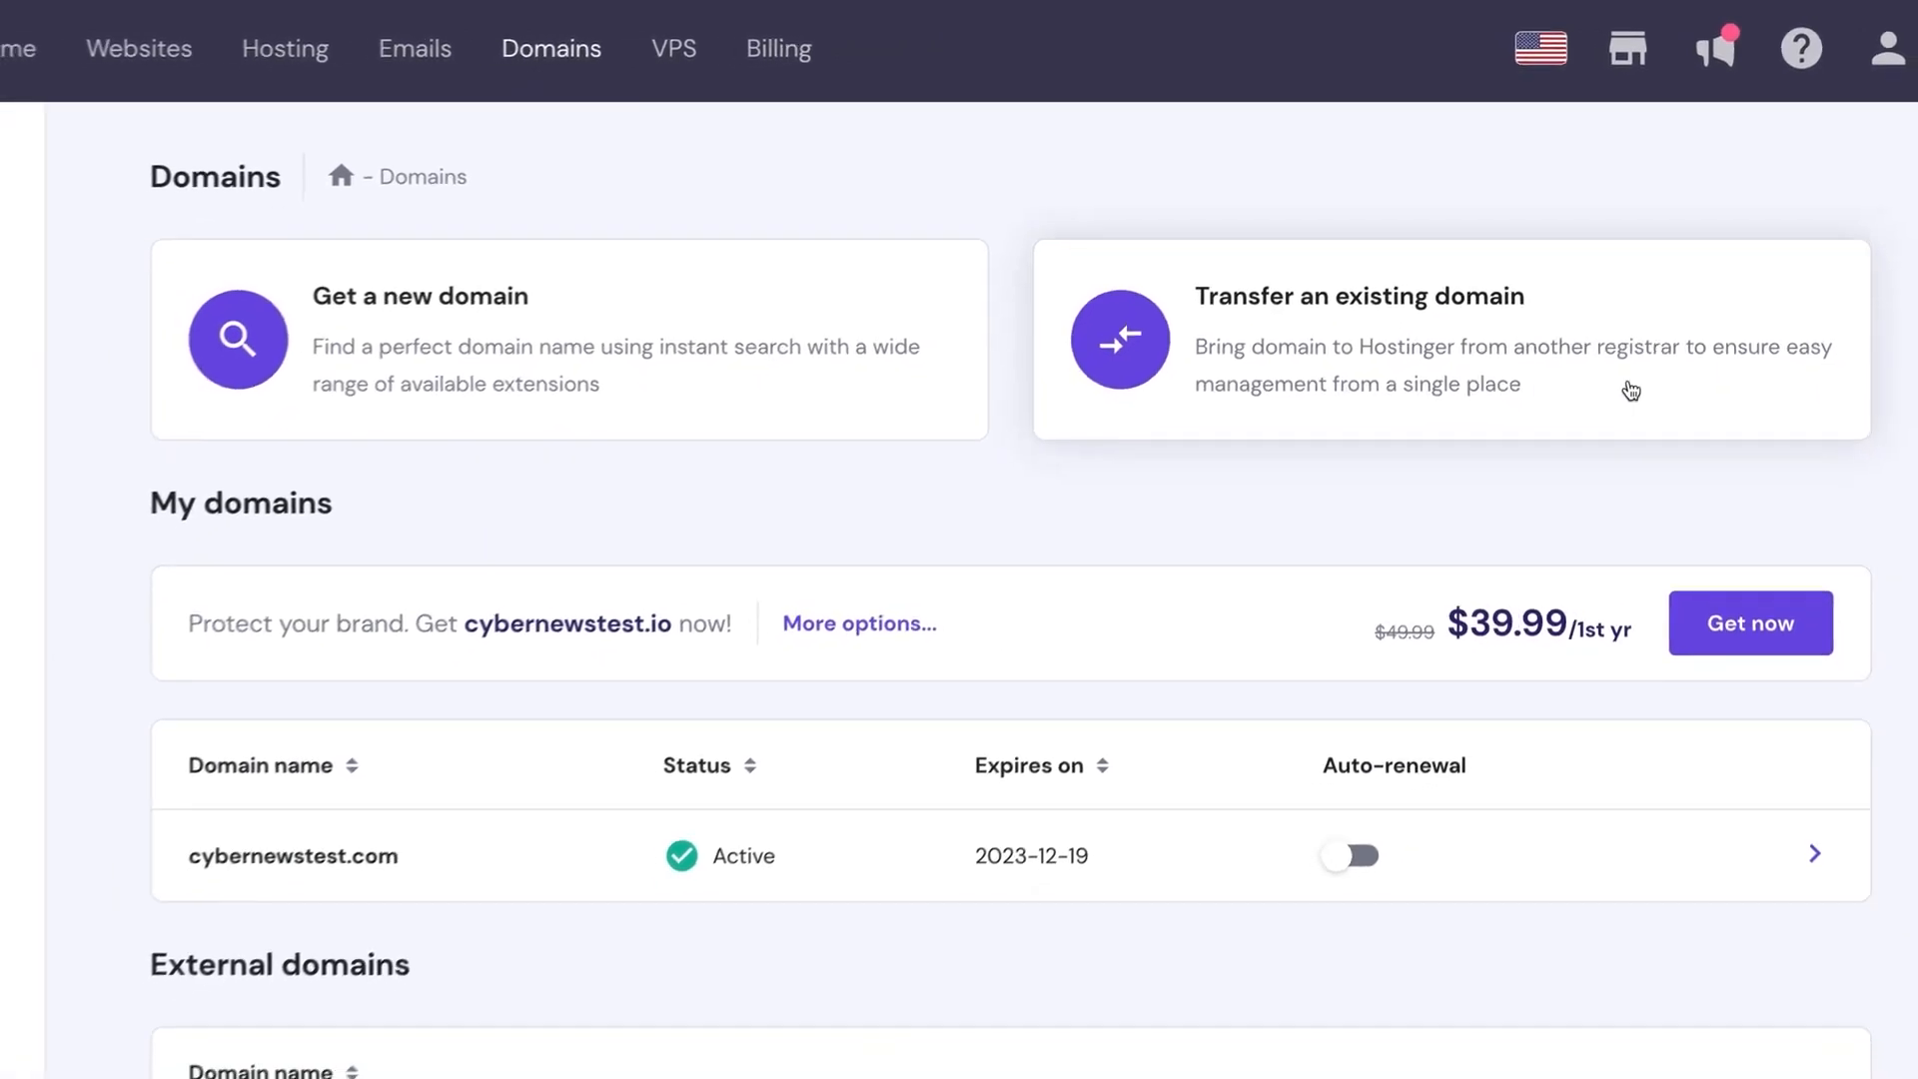
left_click(1788, 419)
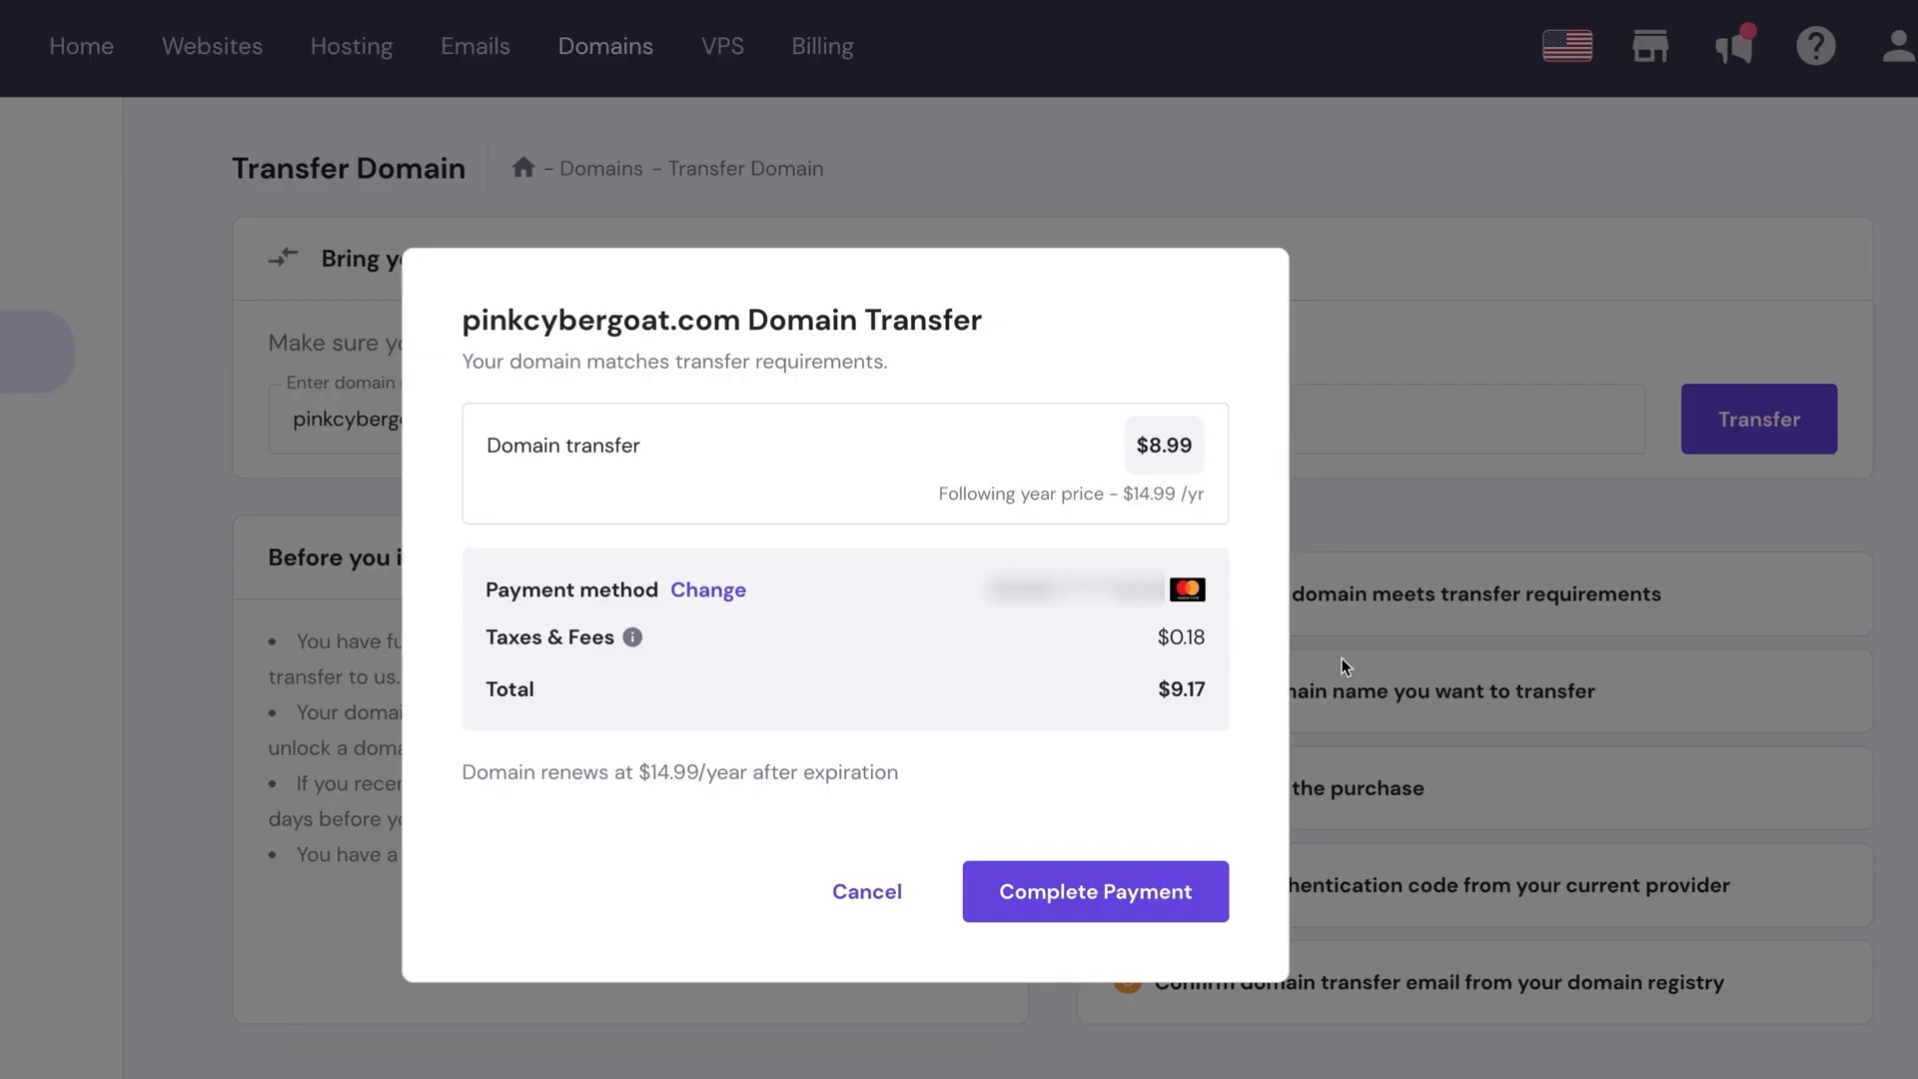
left_click(1139, 894)
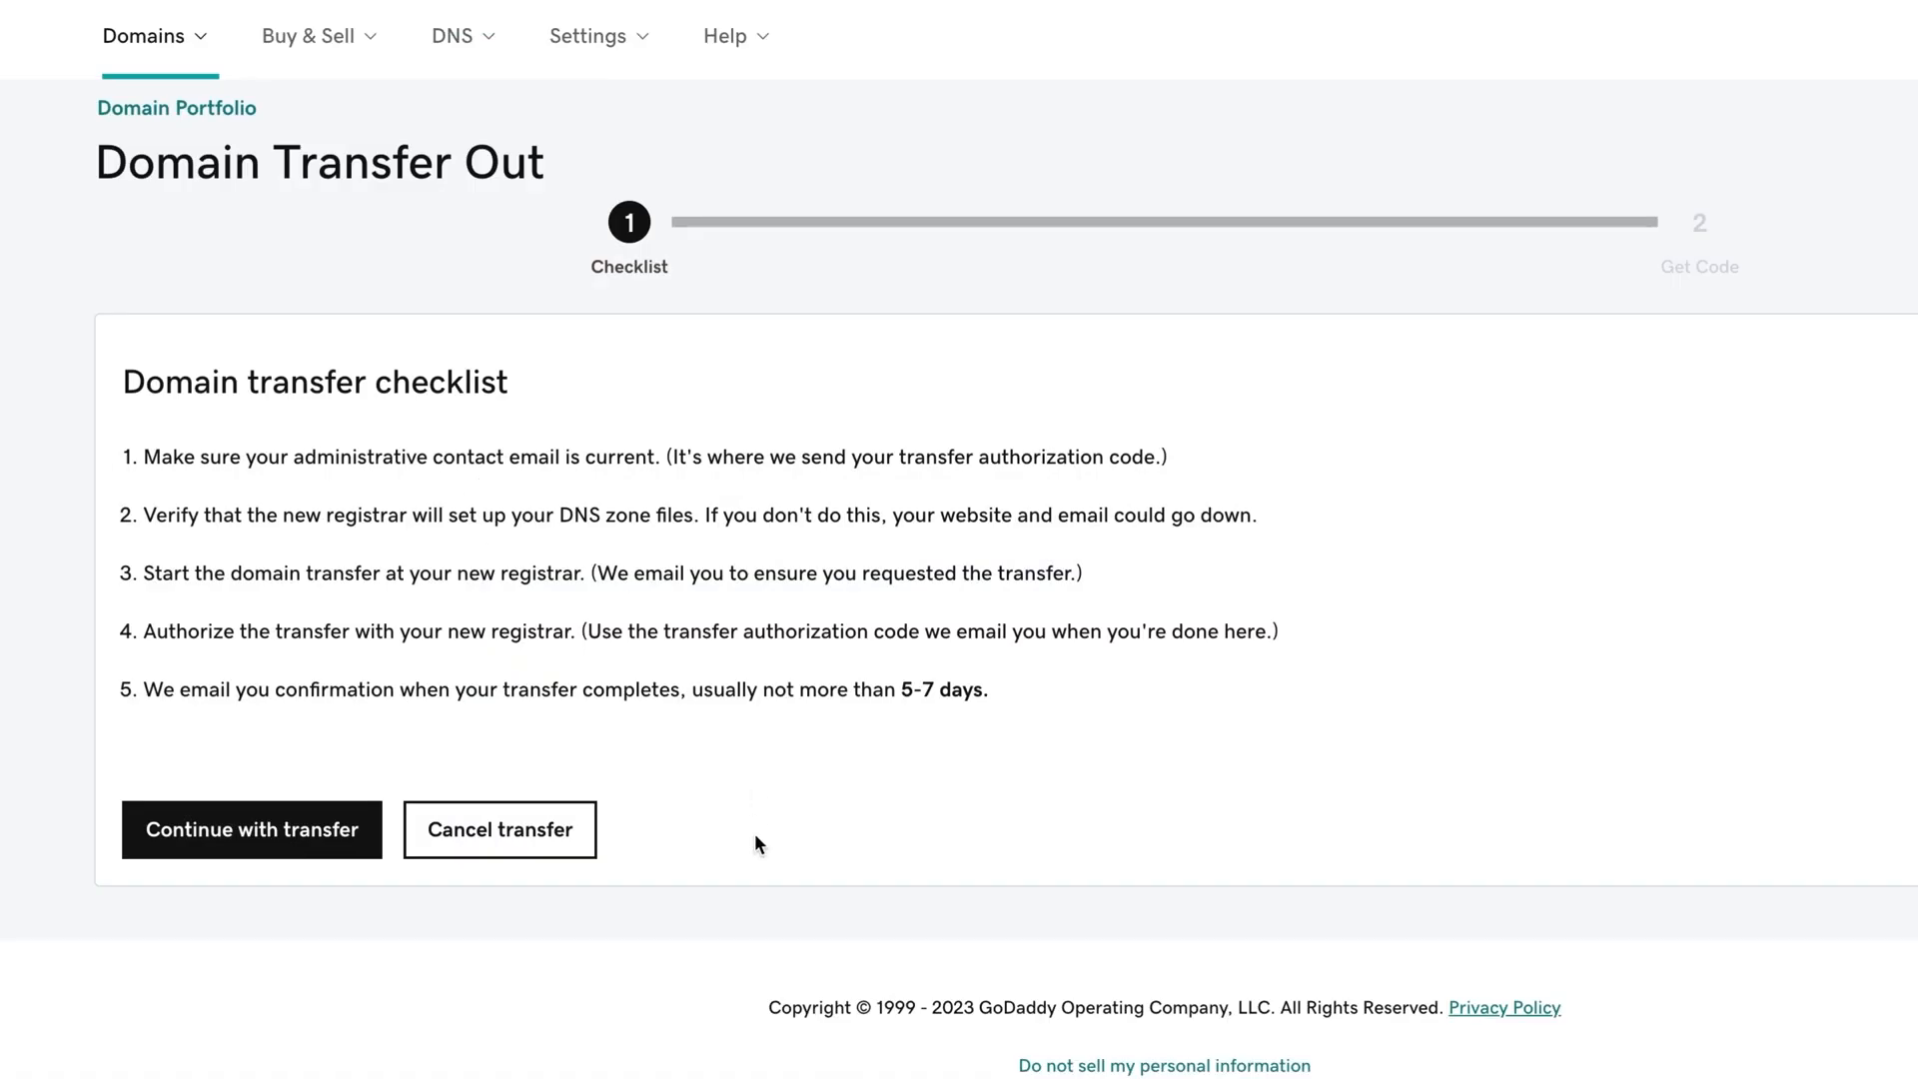
- Proceed with the domain transfer out at GoDaddy and reveal the authorization code
left_click(202, 835)
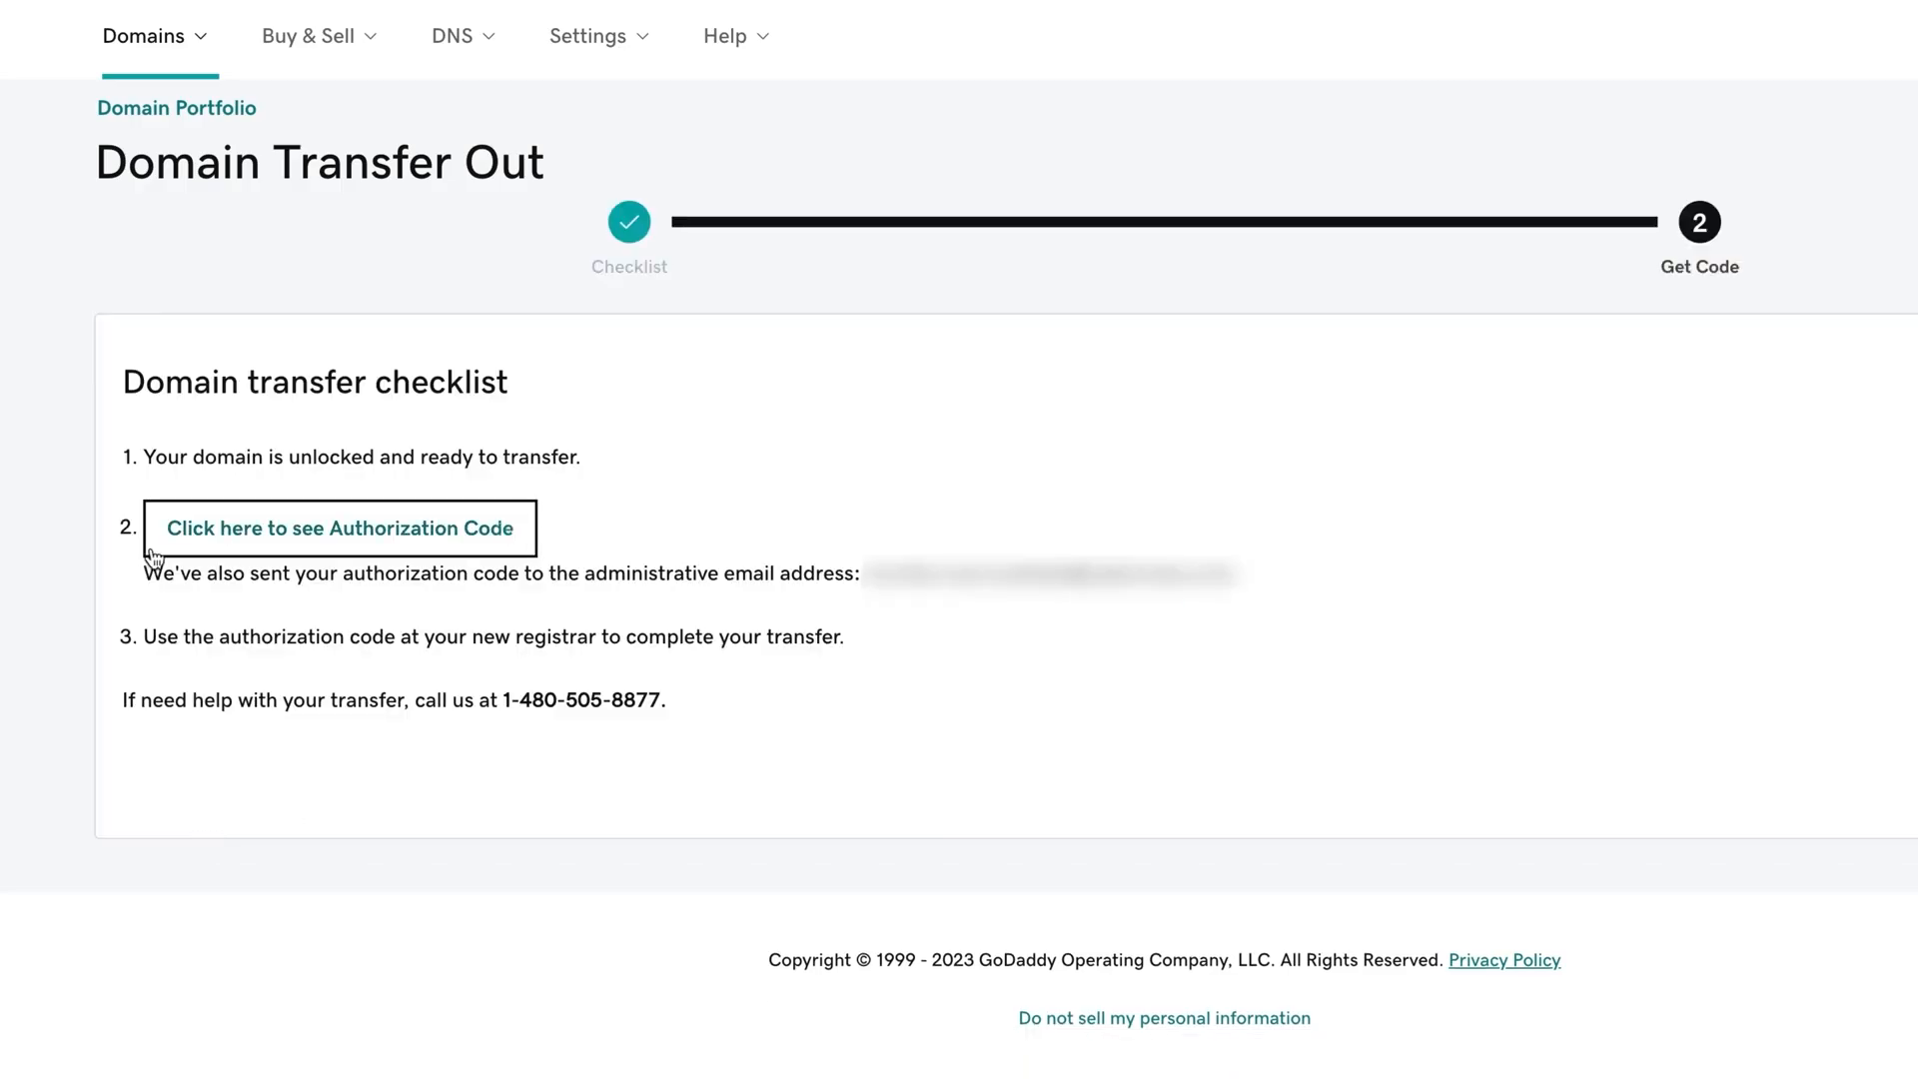
left_click(410, 526)
- Choose Hostinger nameservers and DNS records for pinkcybergoat.com and submit the domain transfer
left_click(570, 715)
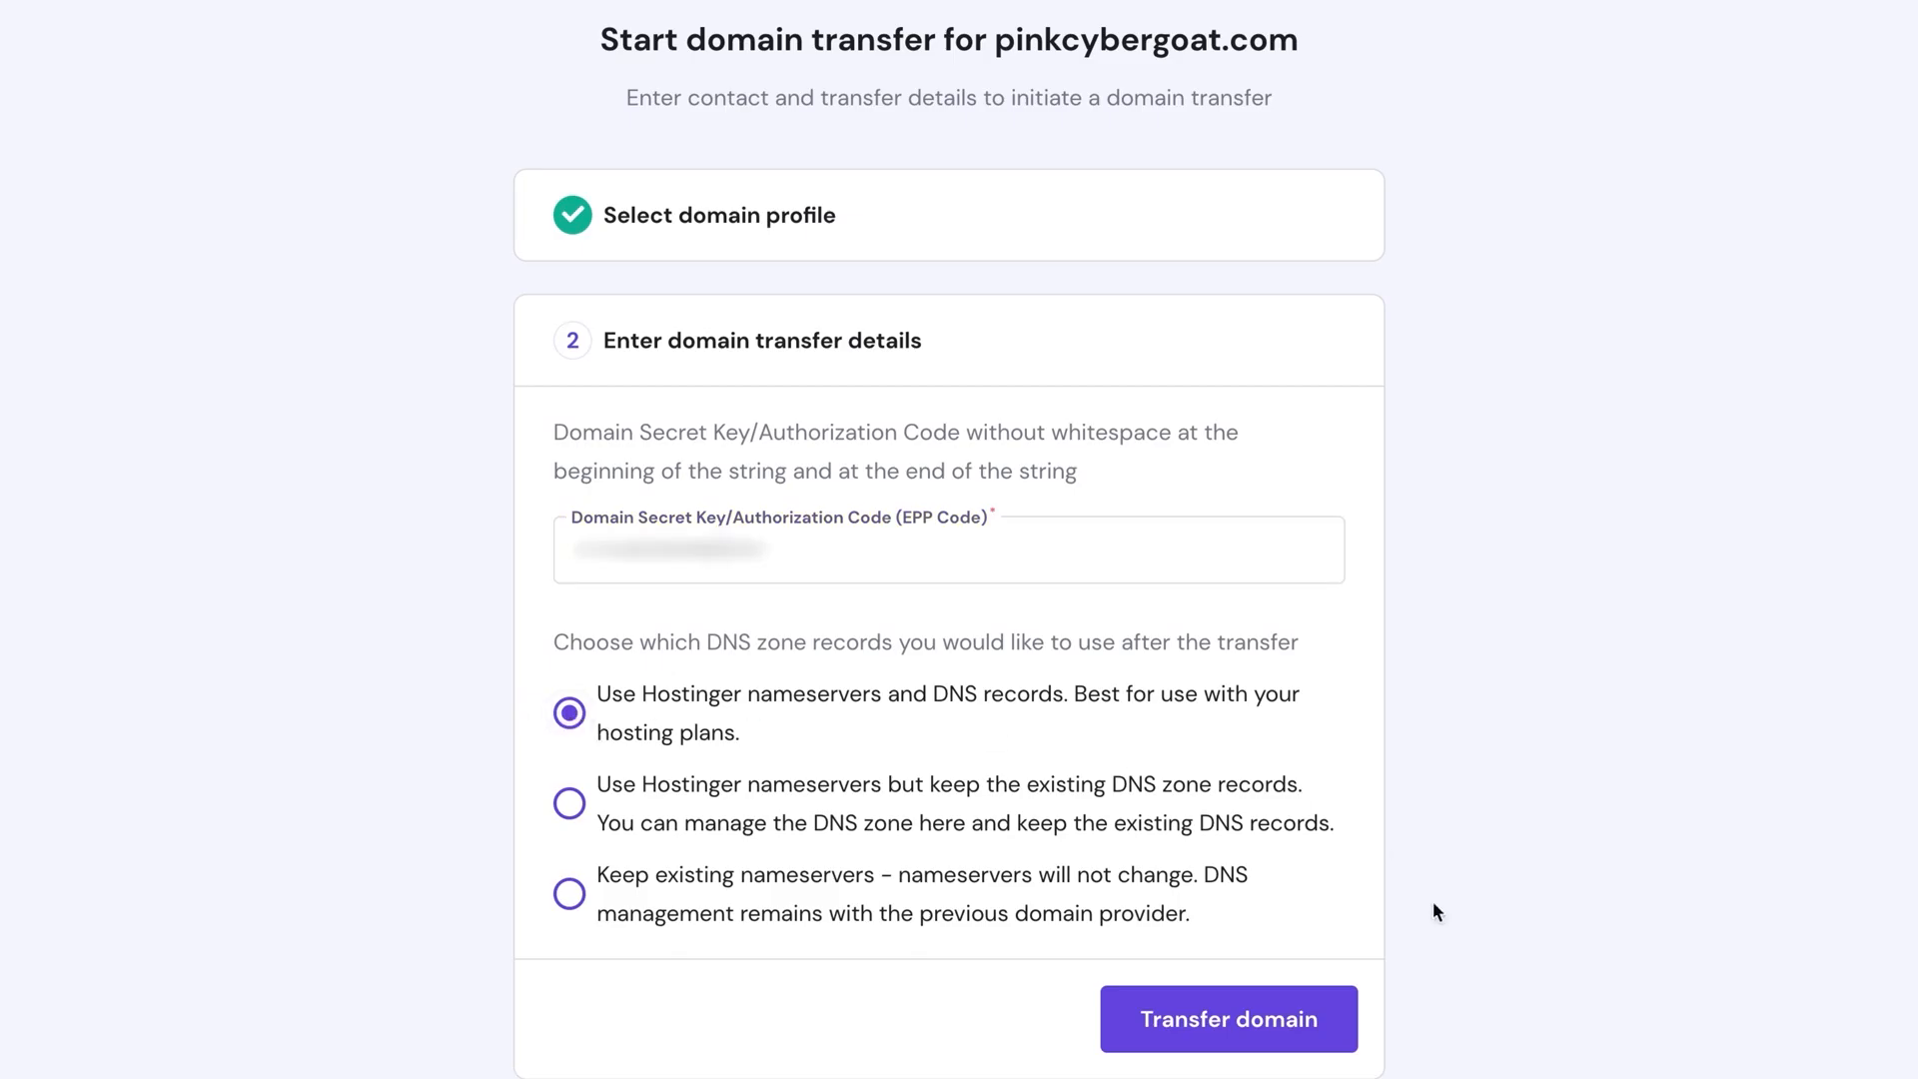
left_click(1141, 1045)
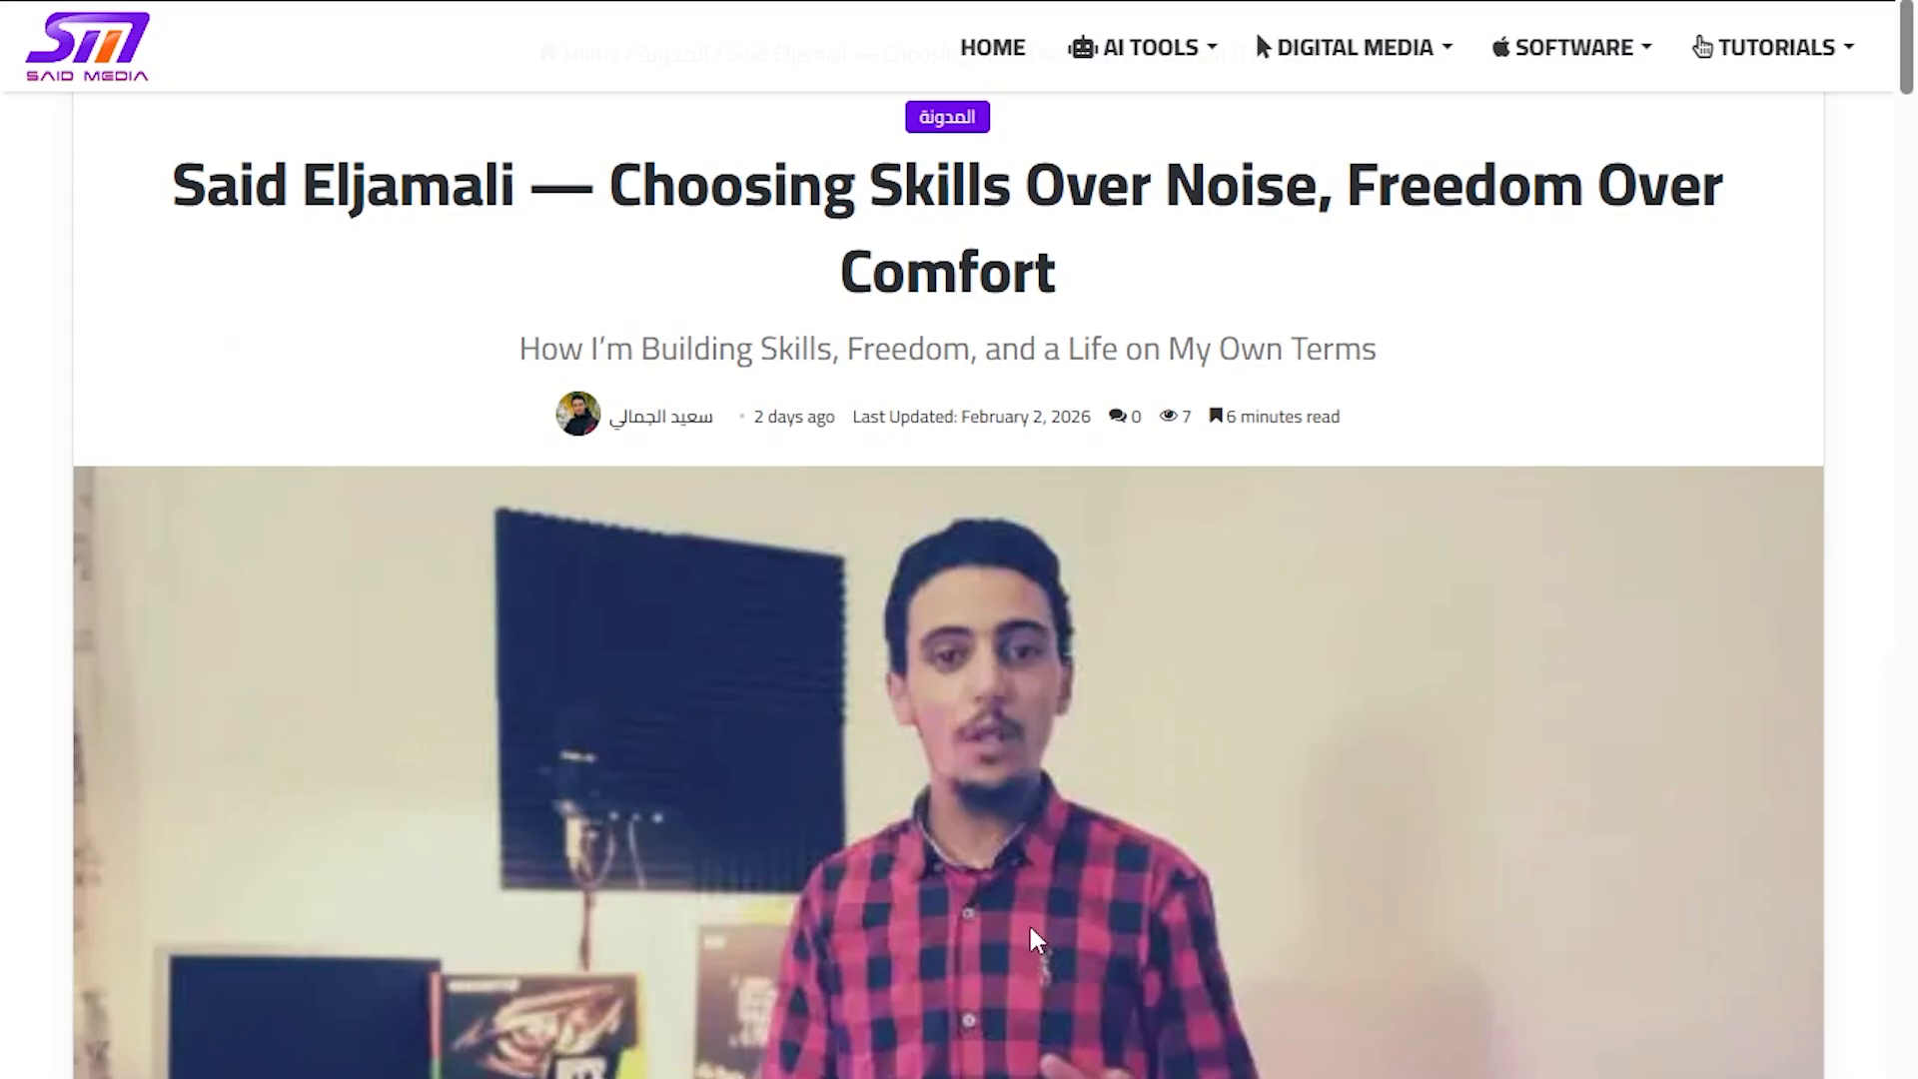
scroll(1141, 440, "down", 10)
scroll(1818, 657, "down", 15)
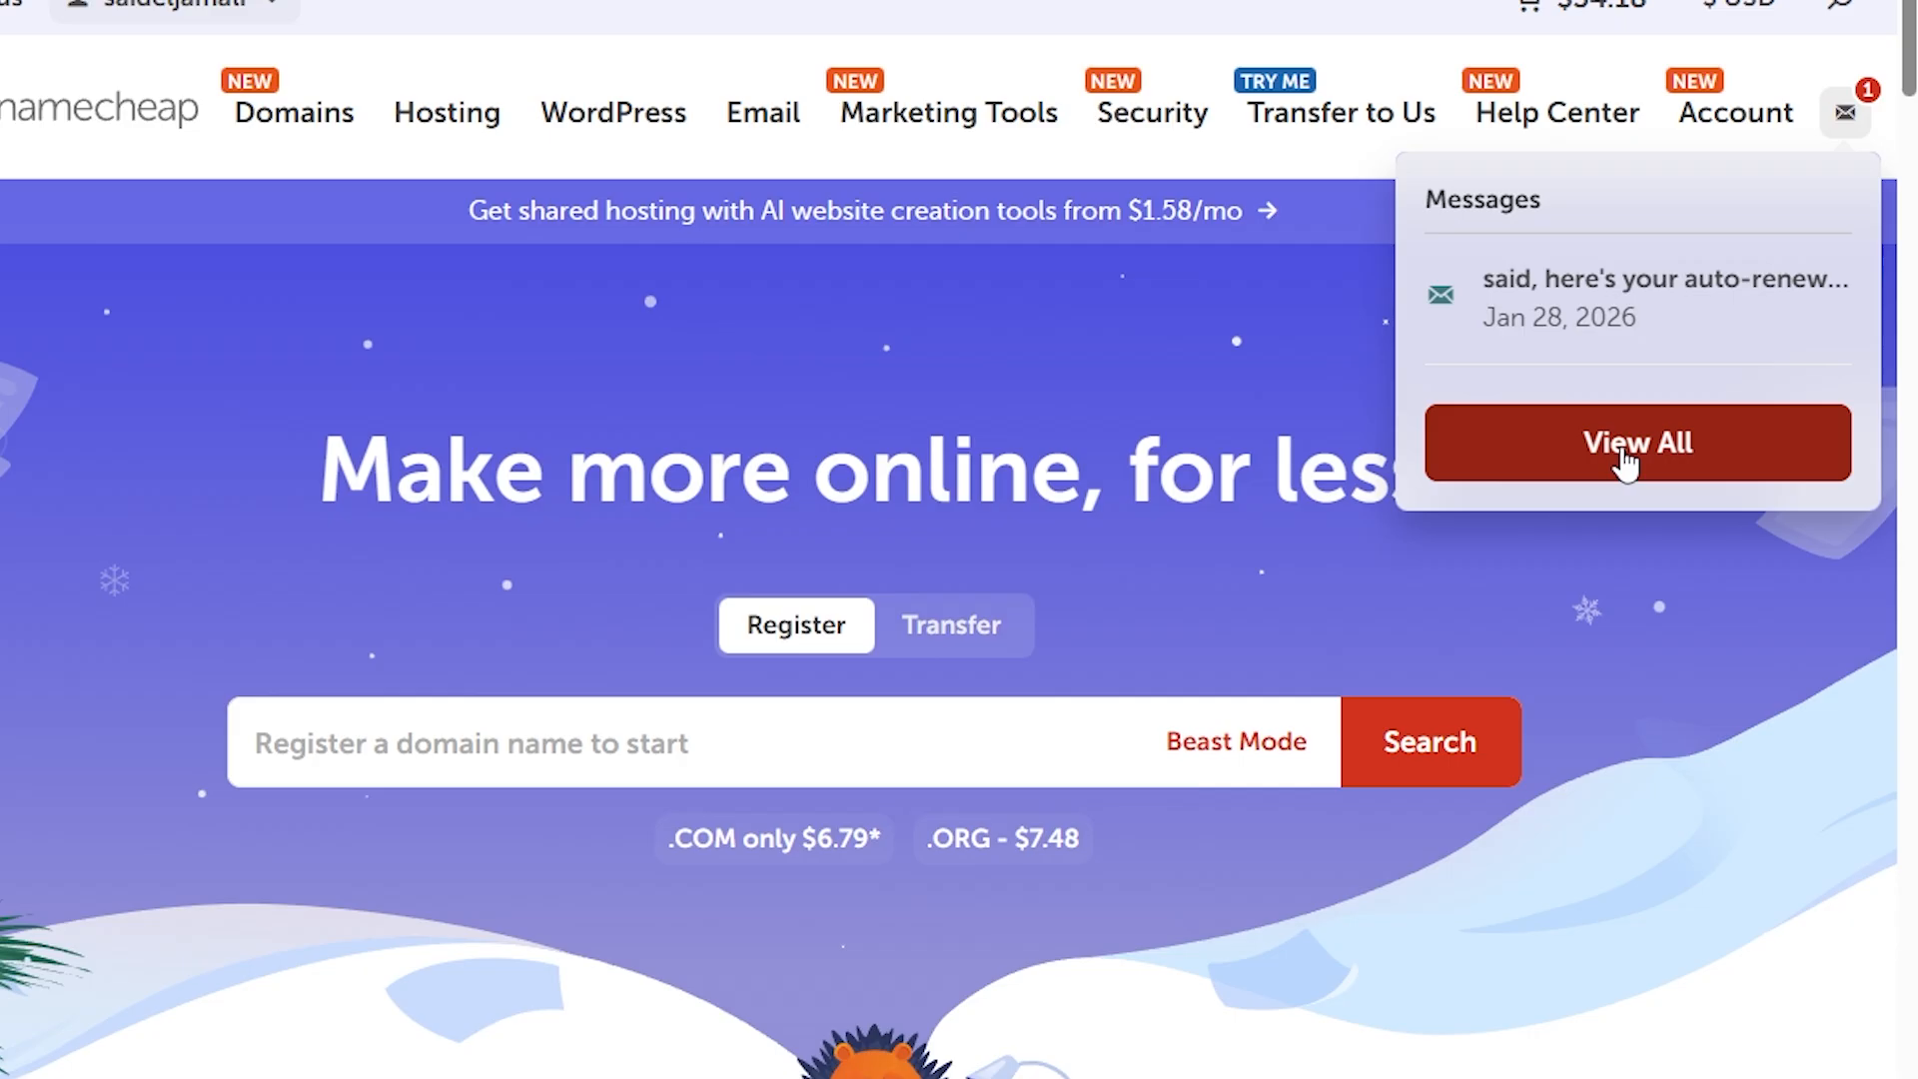
- Open the Sharing & Transfer settings of saidmedia.pro from the Namecheap account dashboard
mouse_move(1729, 111)
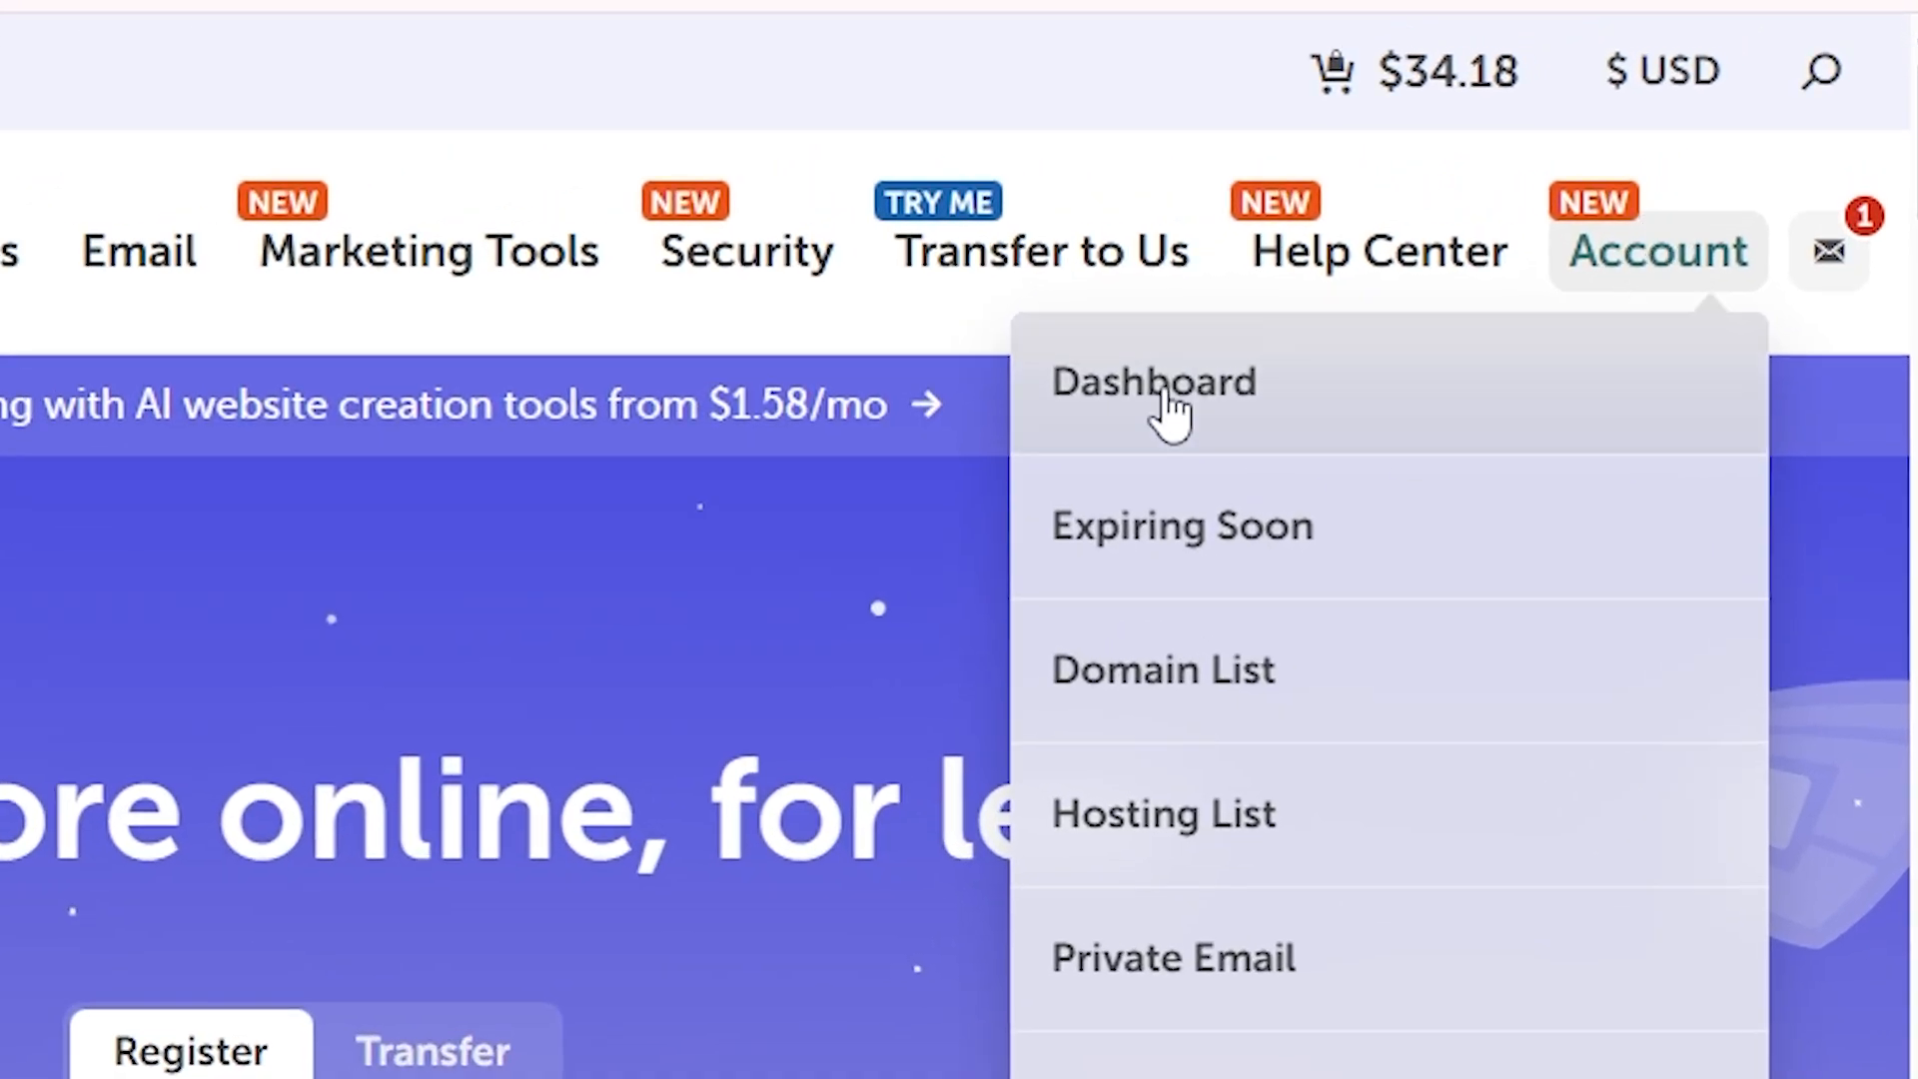
left_click(1169, 410)
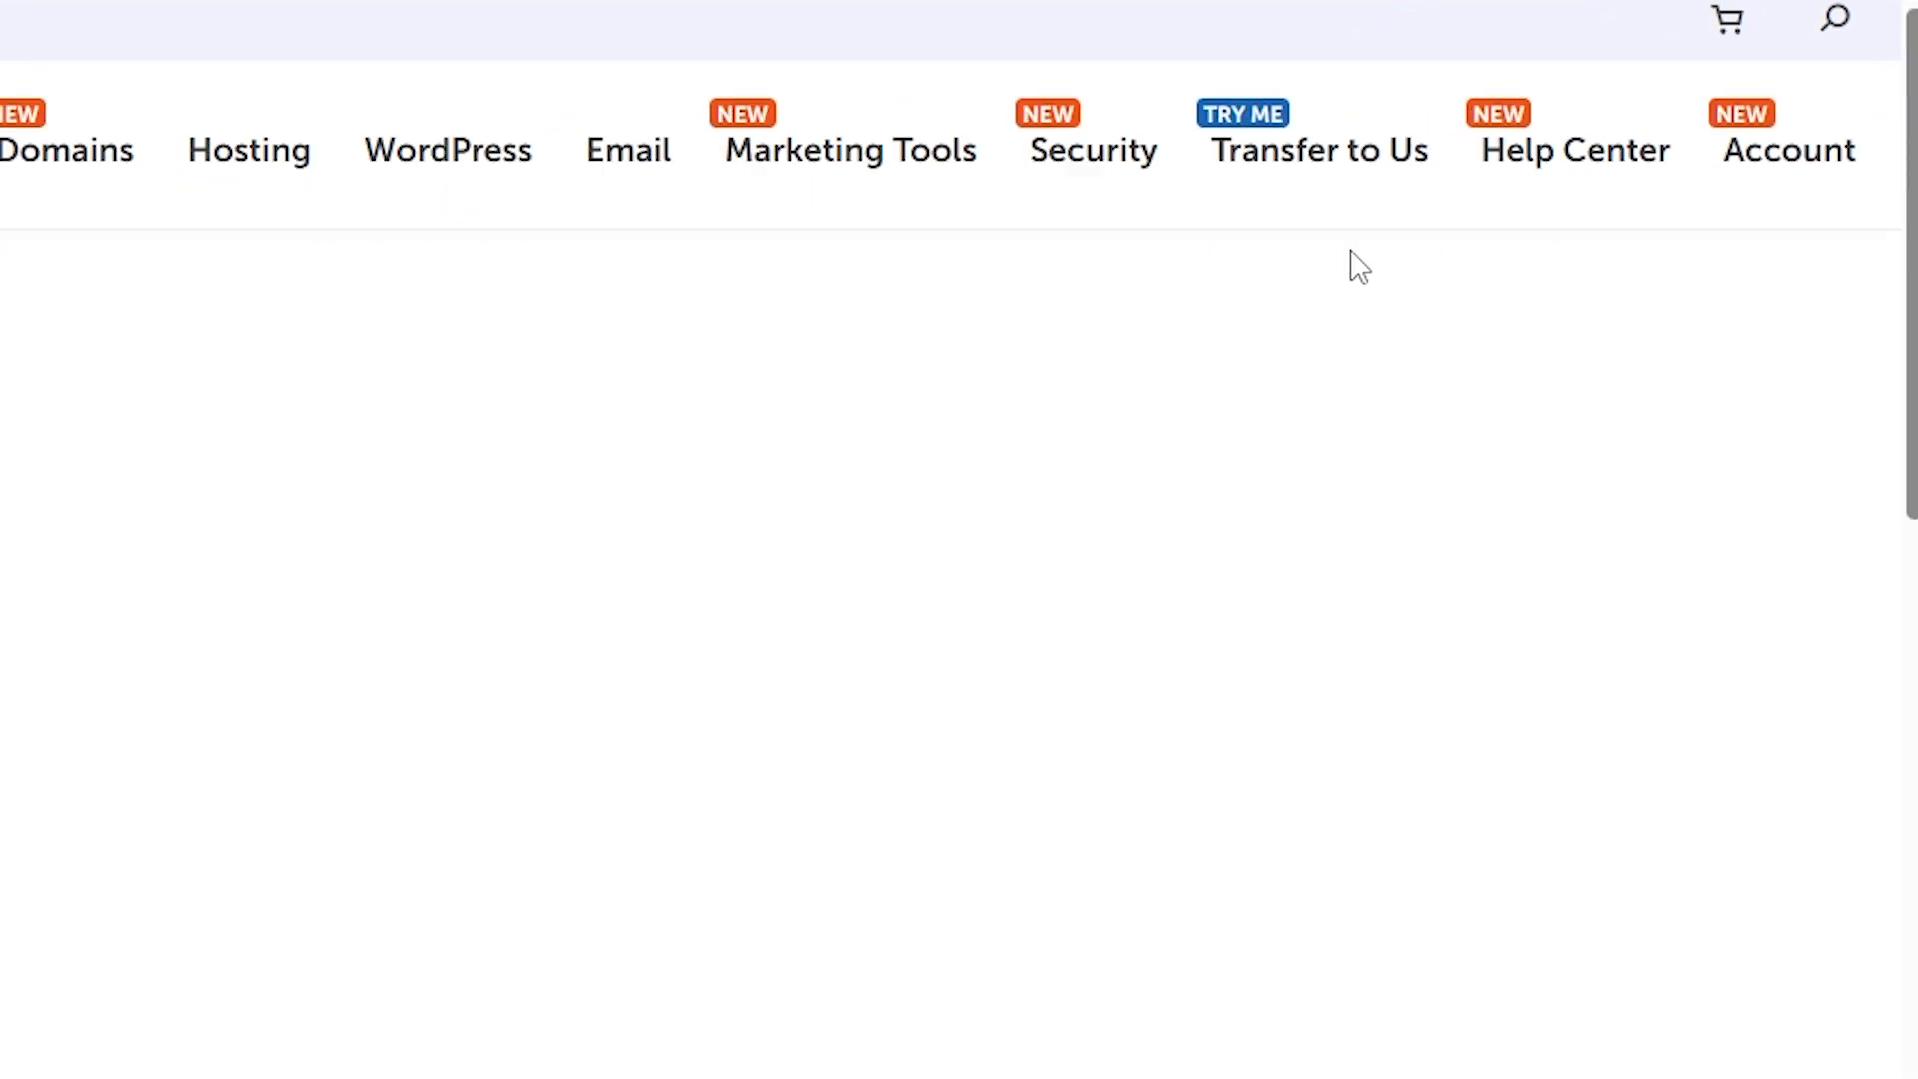
scroll(1170, 345, "down", 5)
left_click(1812, 335)
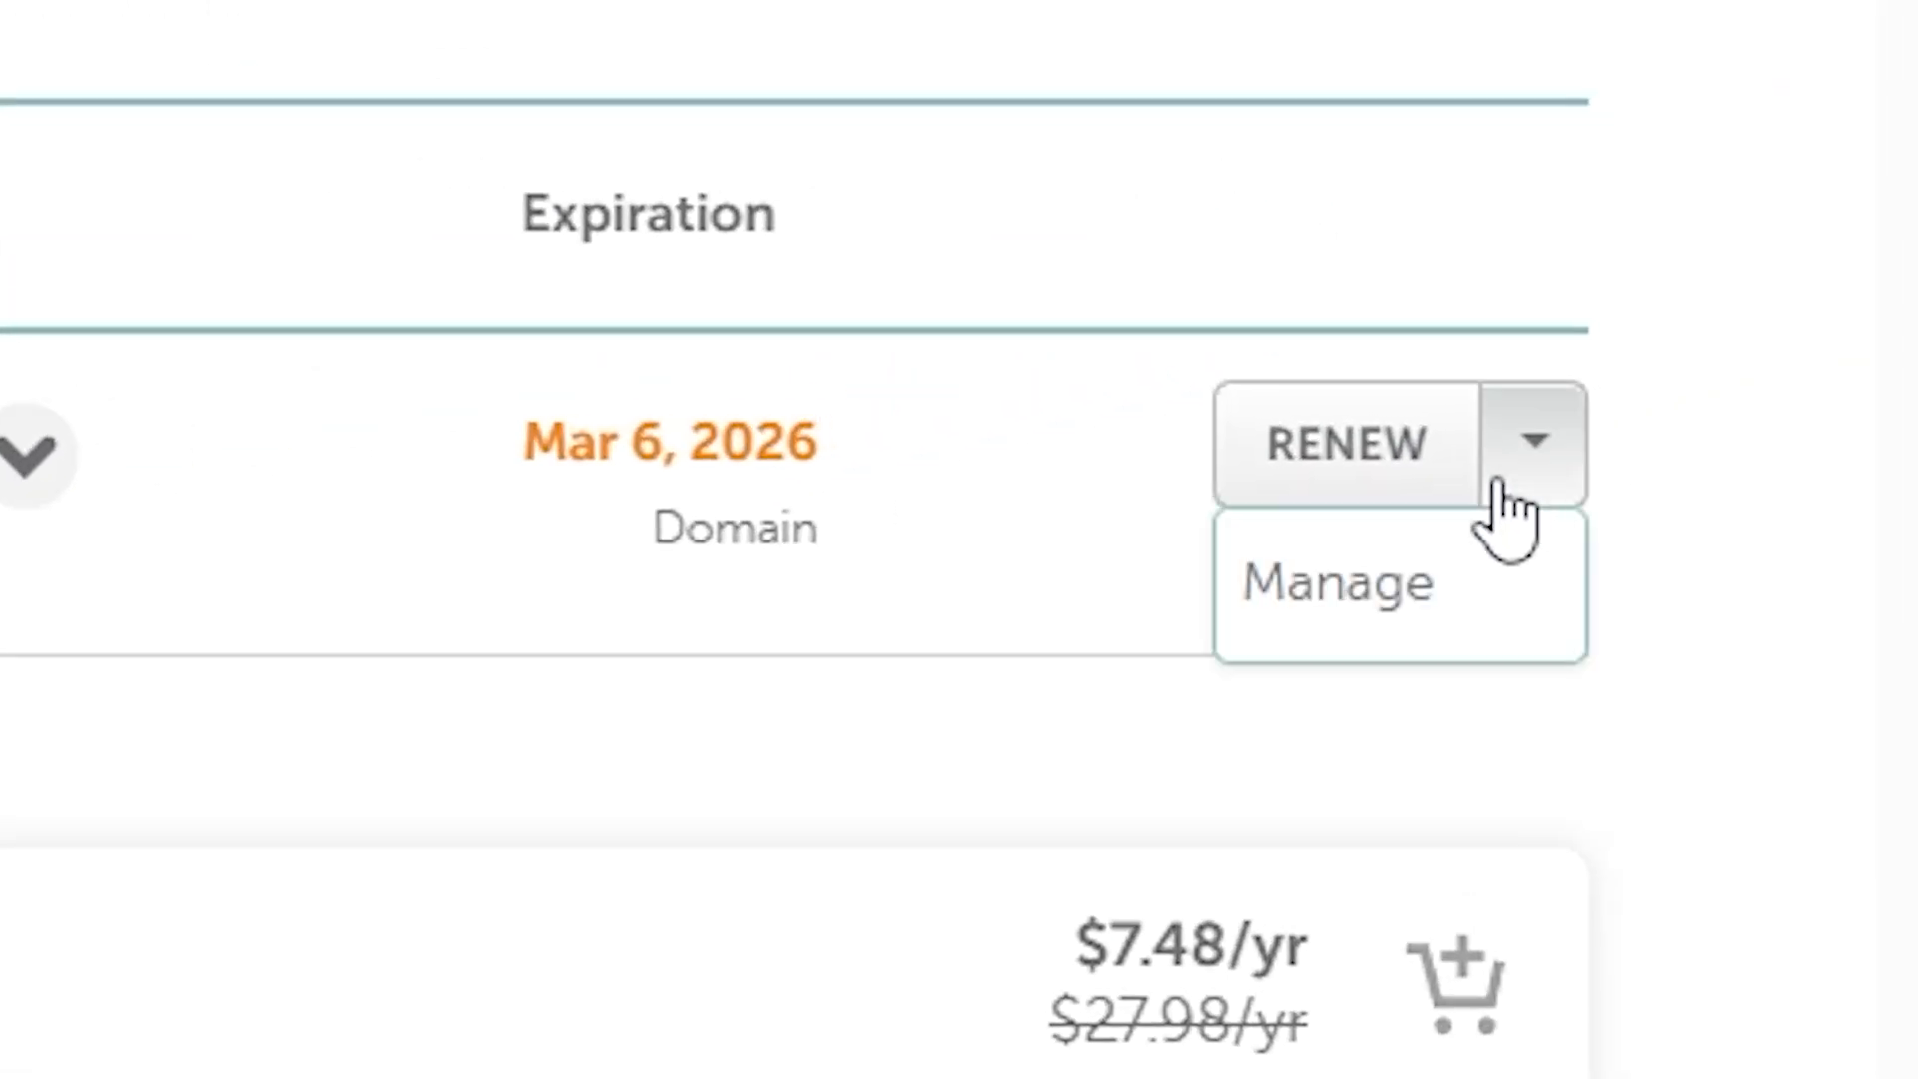
left_click(1780, 420)
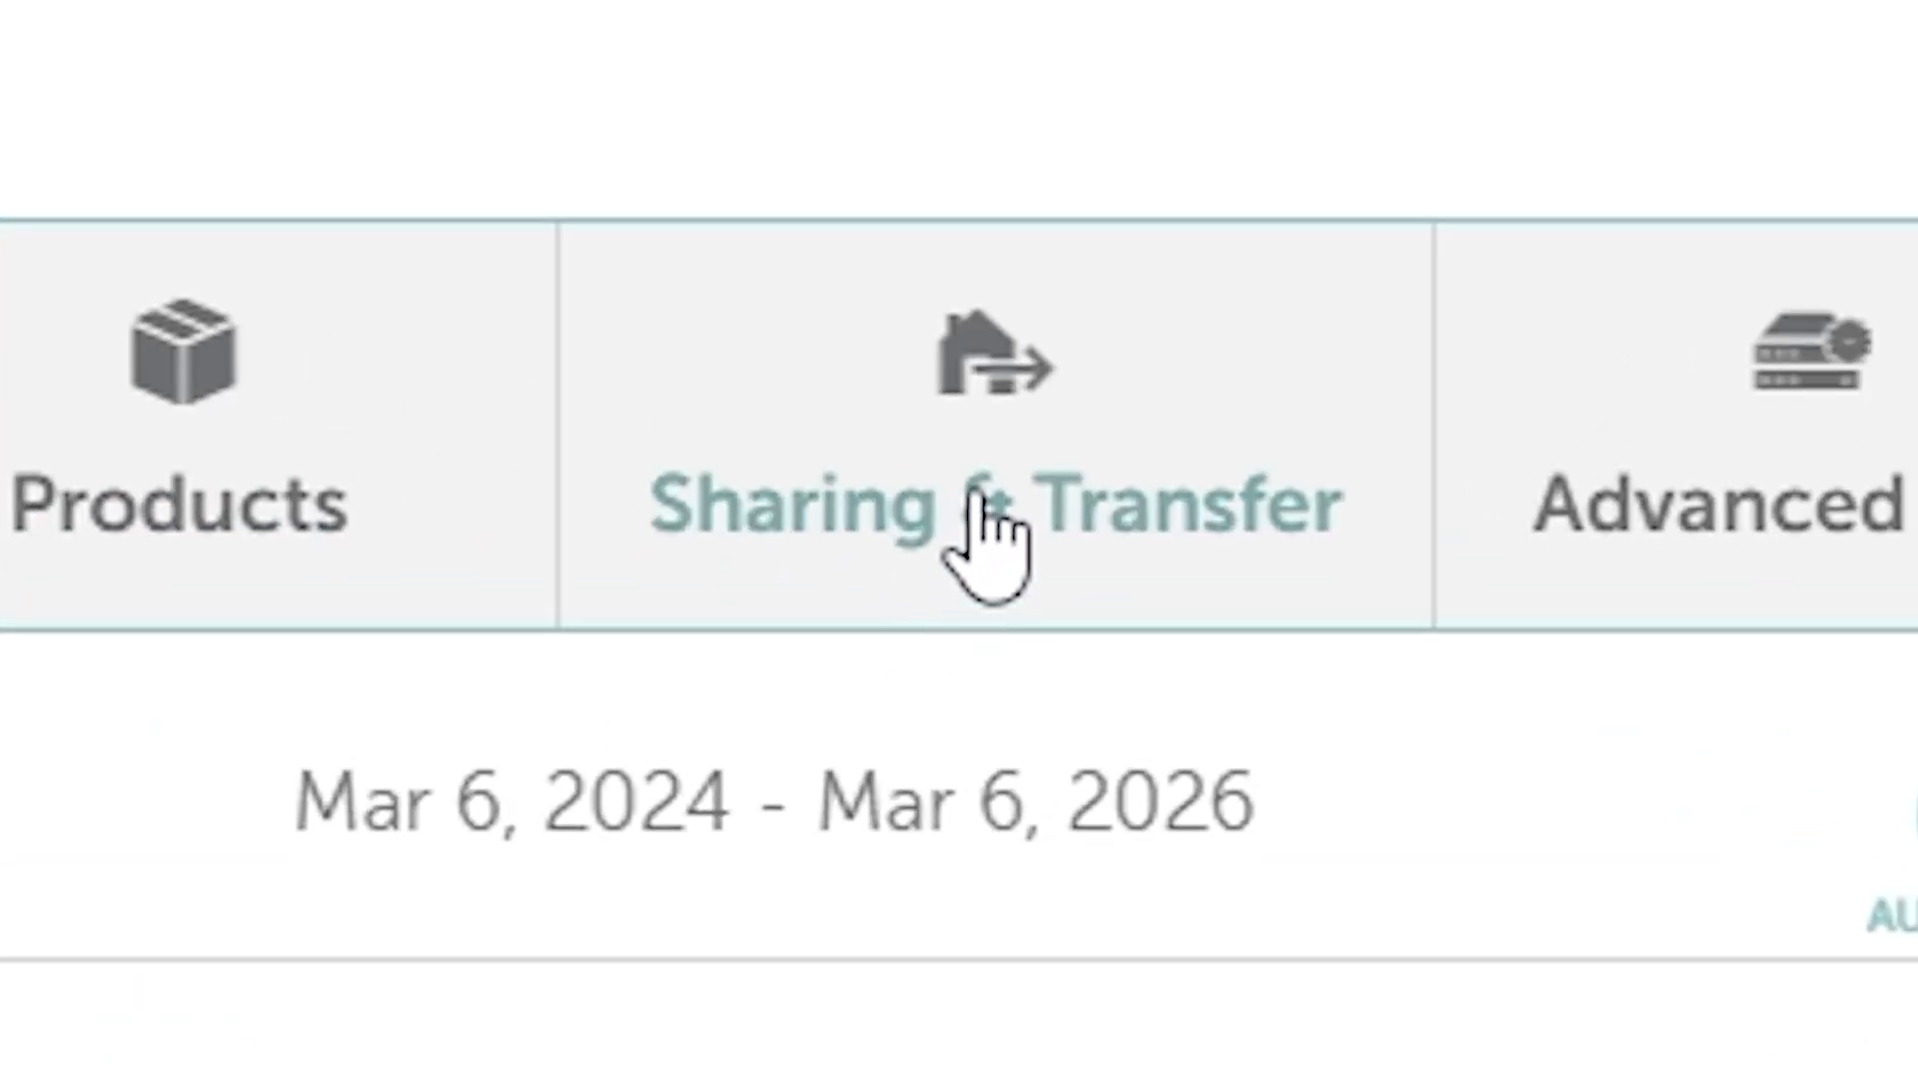
left_click(979, 505)
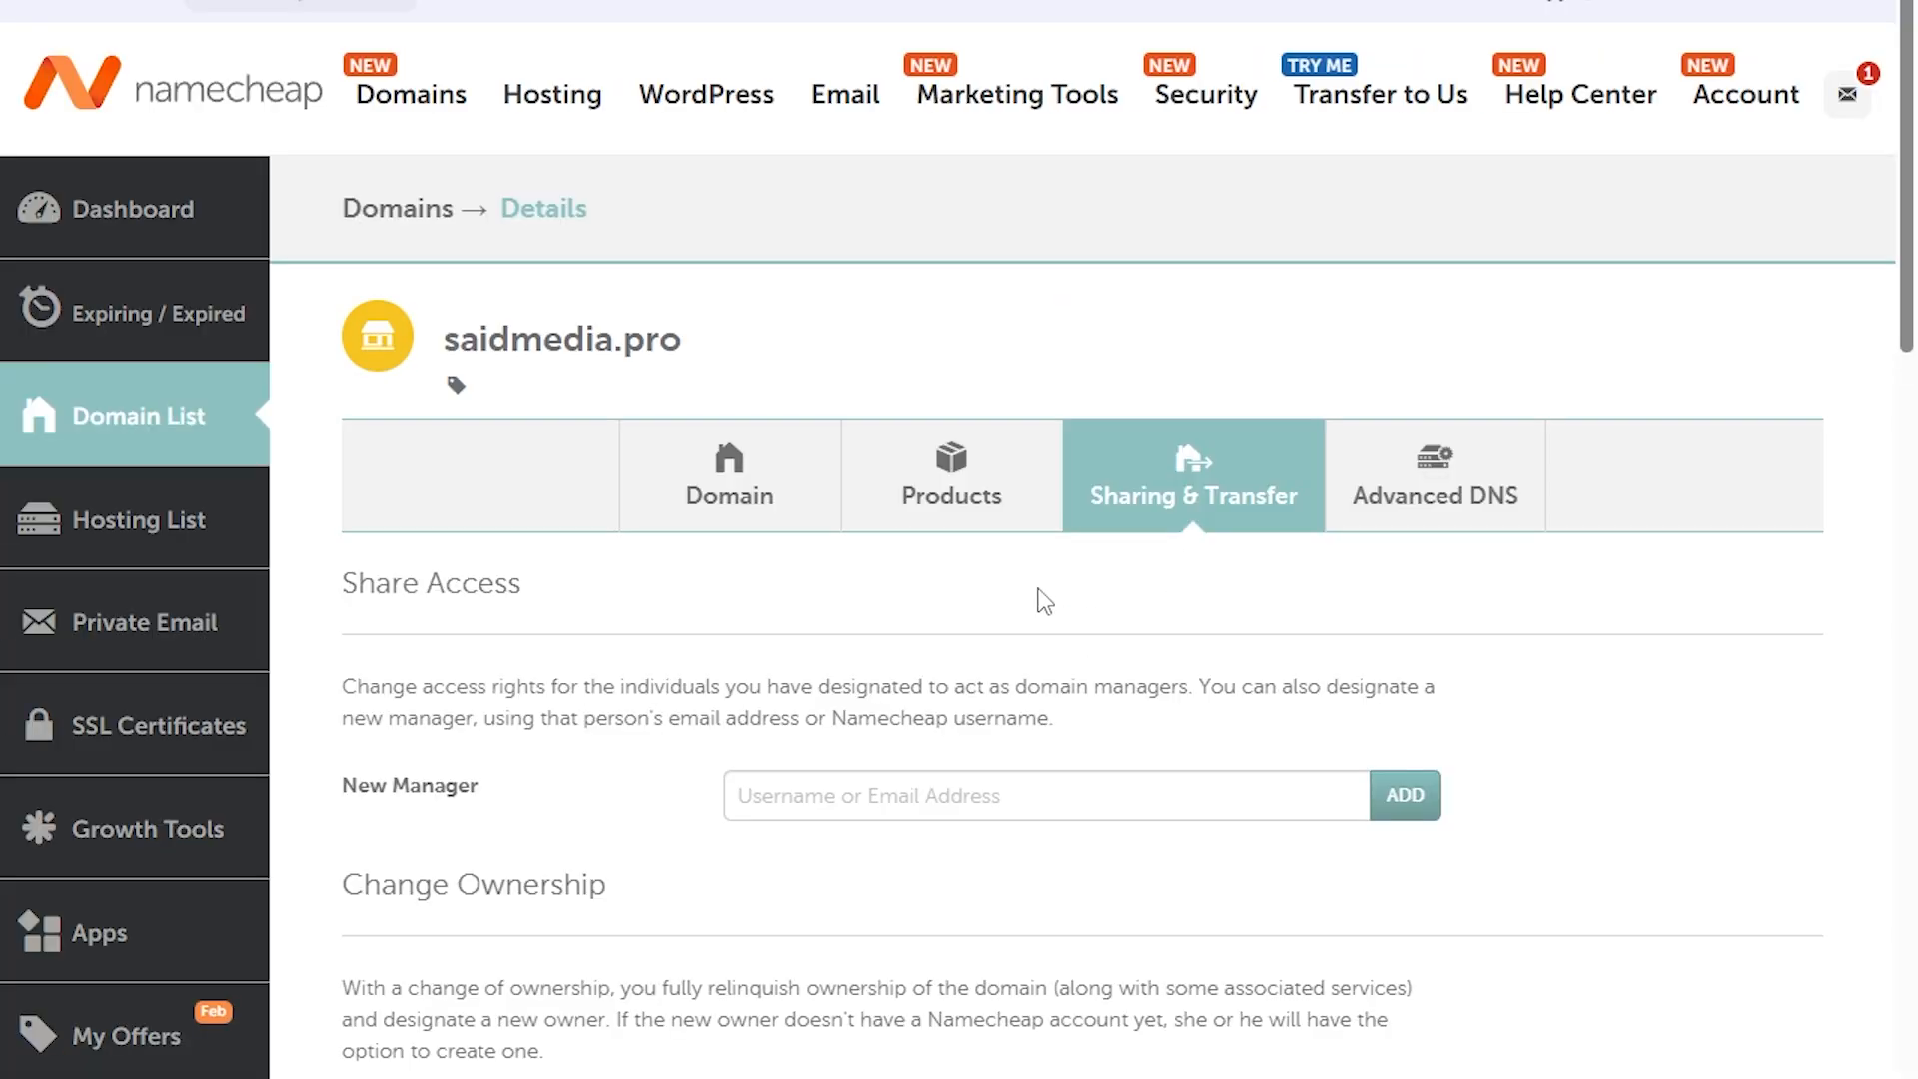
- Turn off the domain lock for saidmedia.pro under Transfer Out
scroll(972, 569, "down", 6)
left_click_drag(342, 501, 550, 508)
left_click(616, 204)
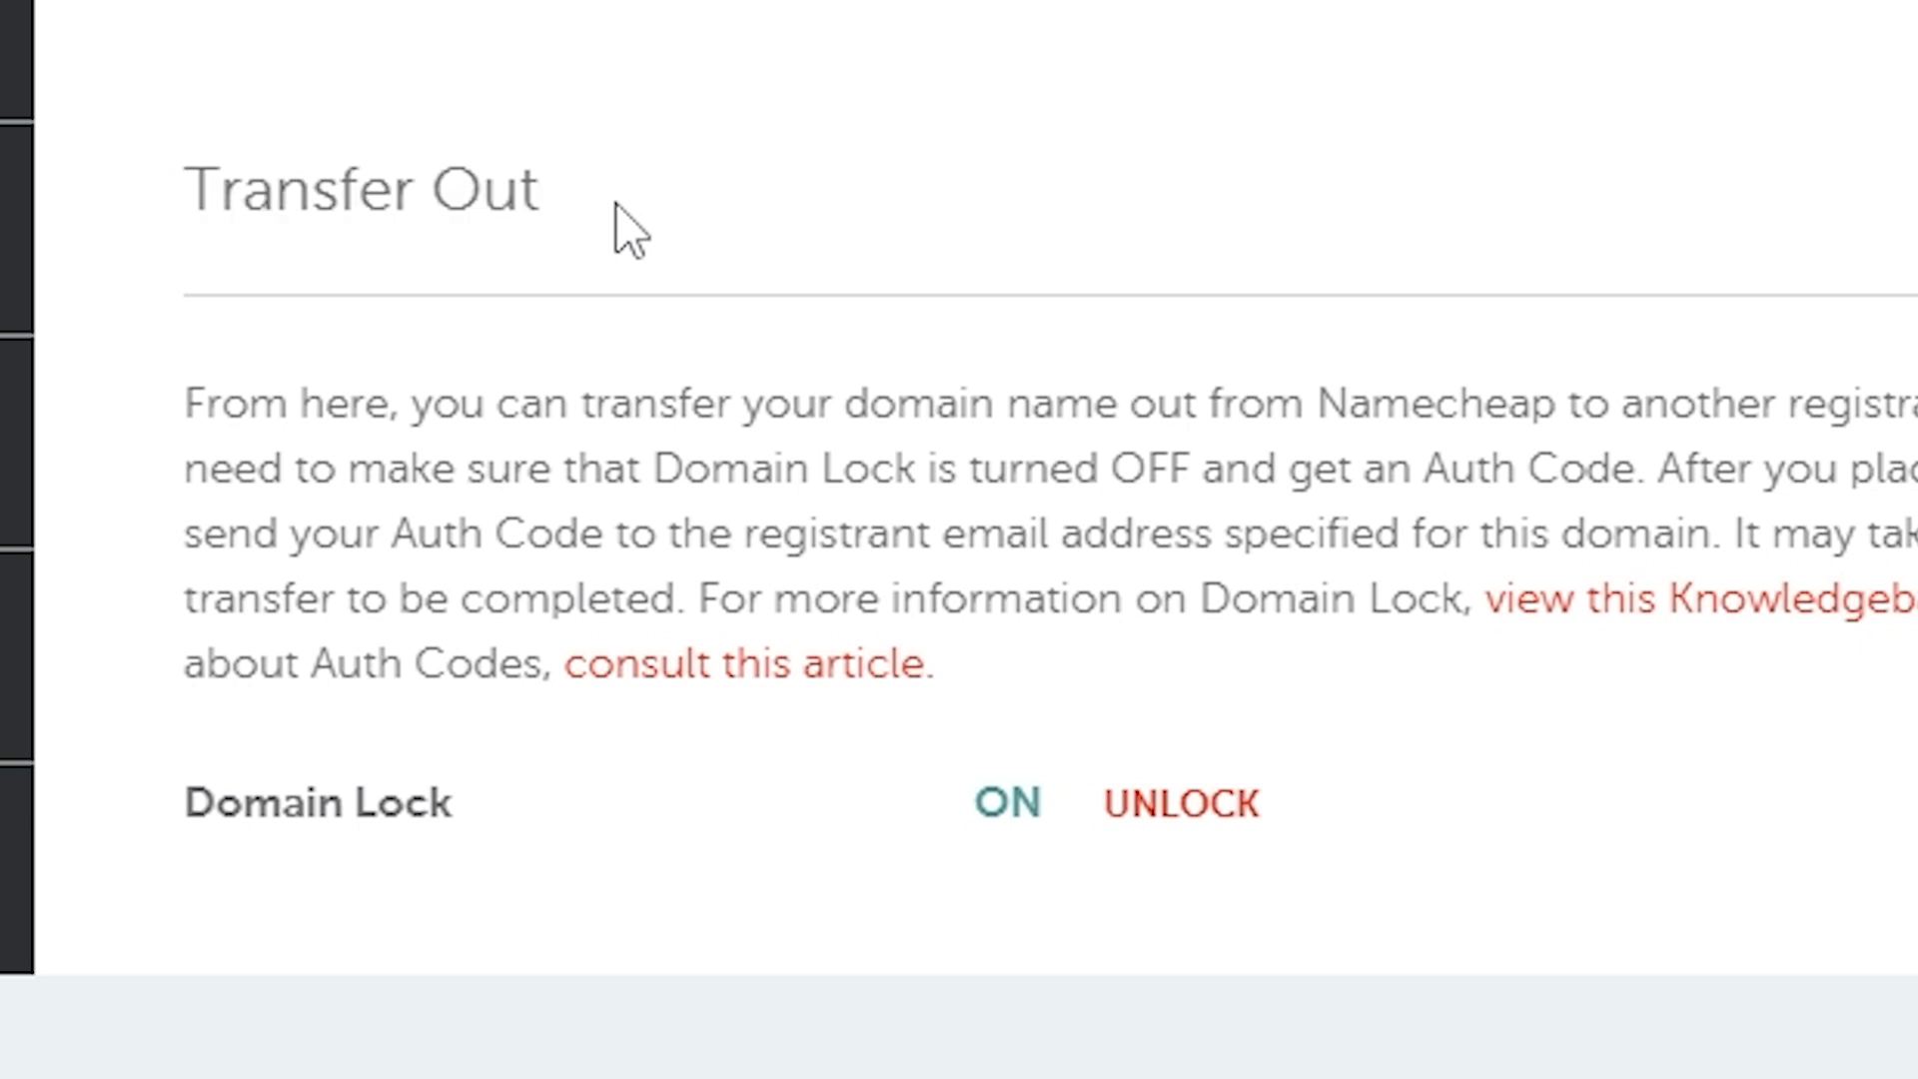
left_click(1127, 803)
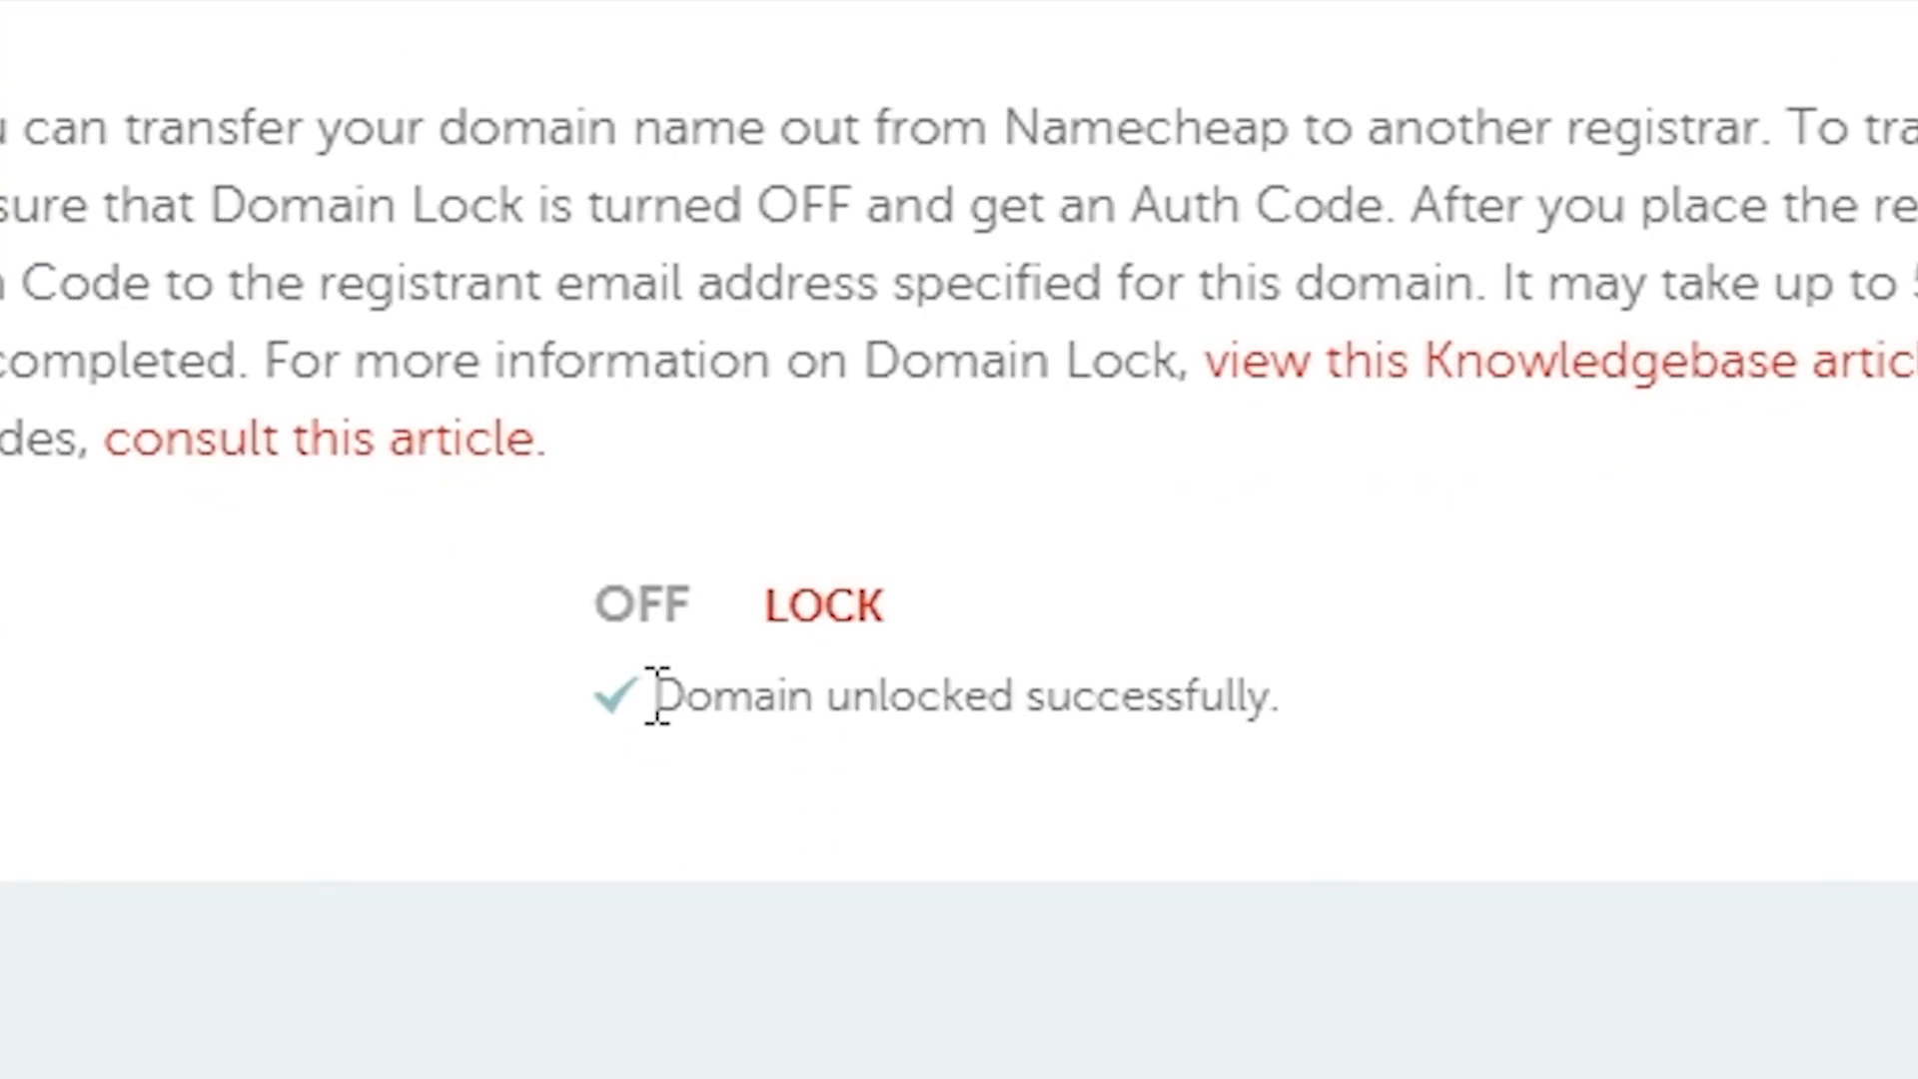
left_click_drag(632, 681, 1351, 710)
left_click_drag(1393, 614, 1508, 642)
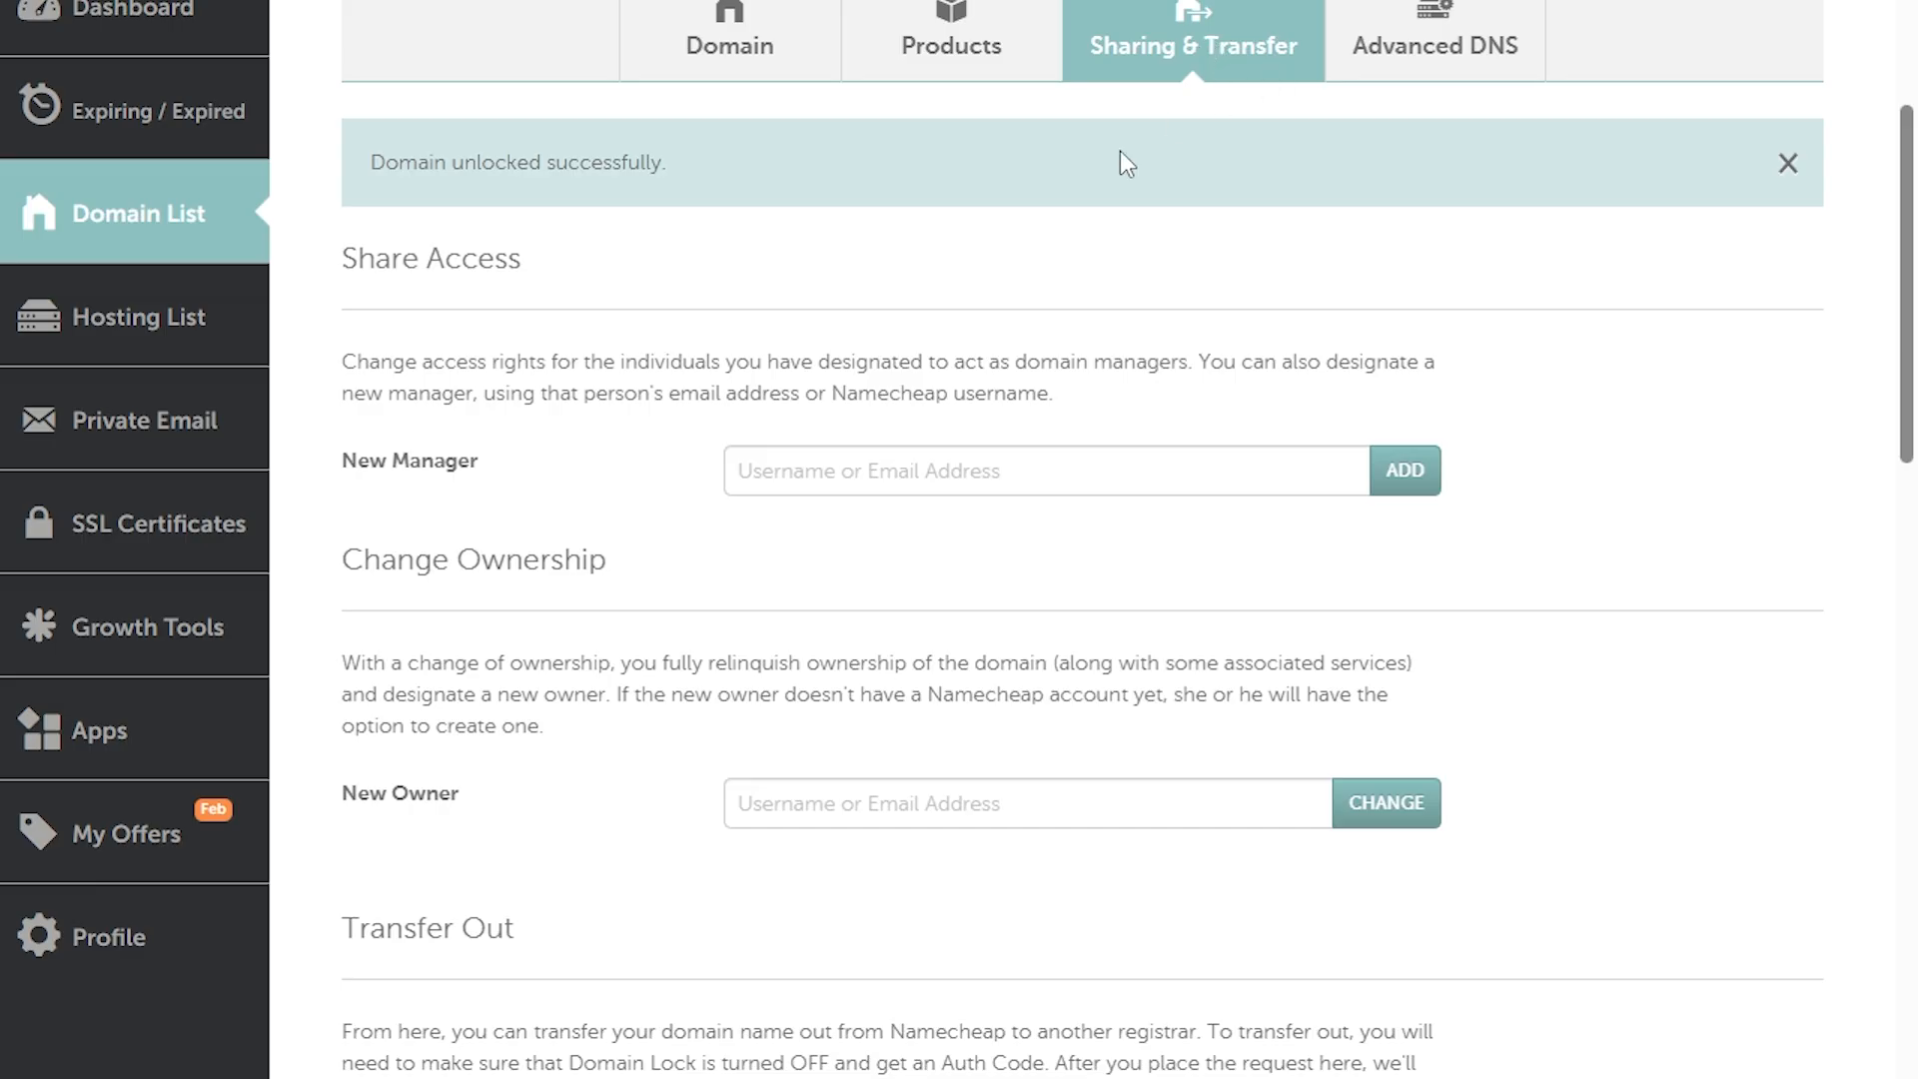
- Request the Auth Code for saidmedia.pro with Pricing as the transfer reason and future follow-up contact allowed
scroll(1127, 163, "down", 3)
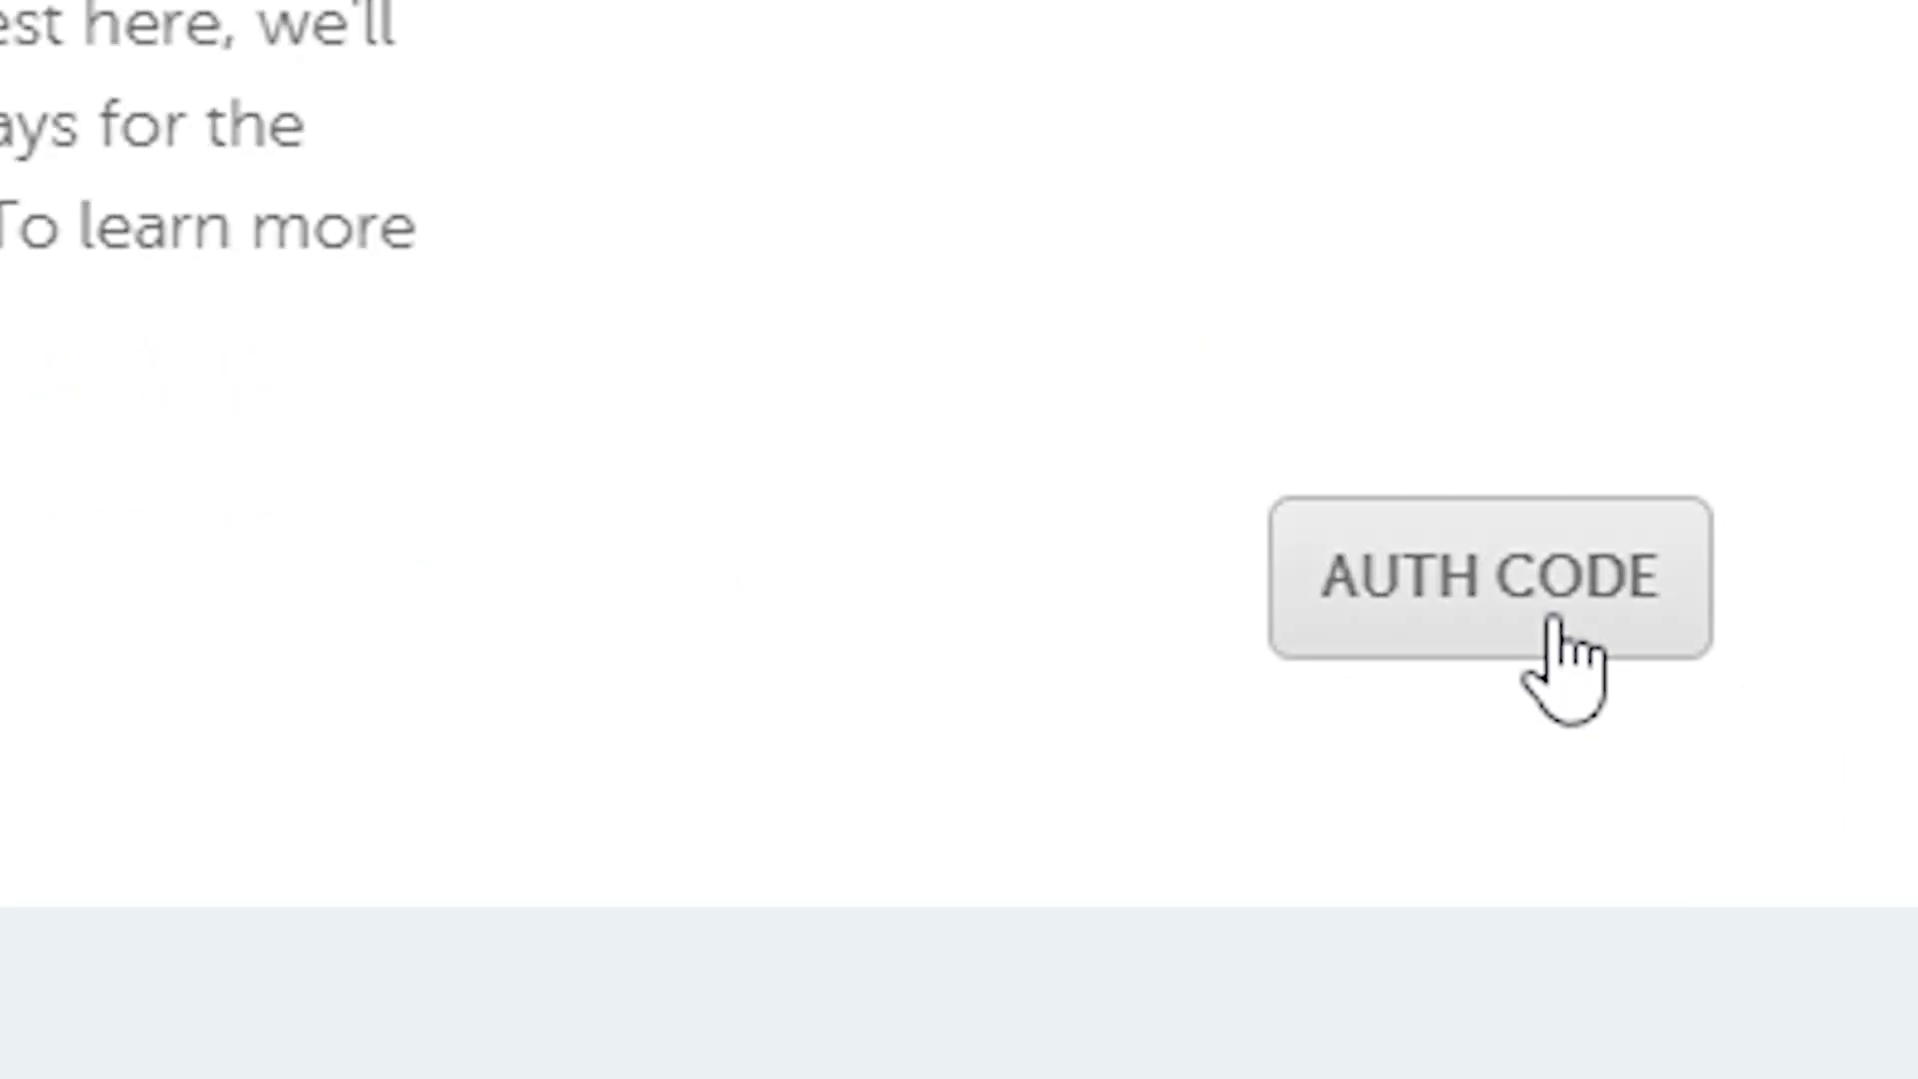
left_click(1424, 565)
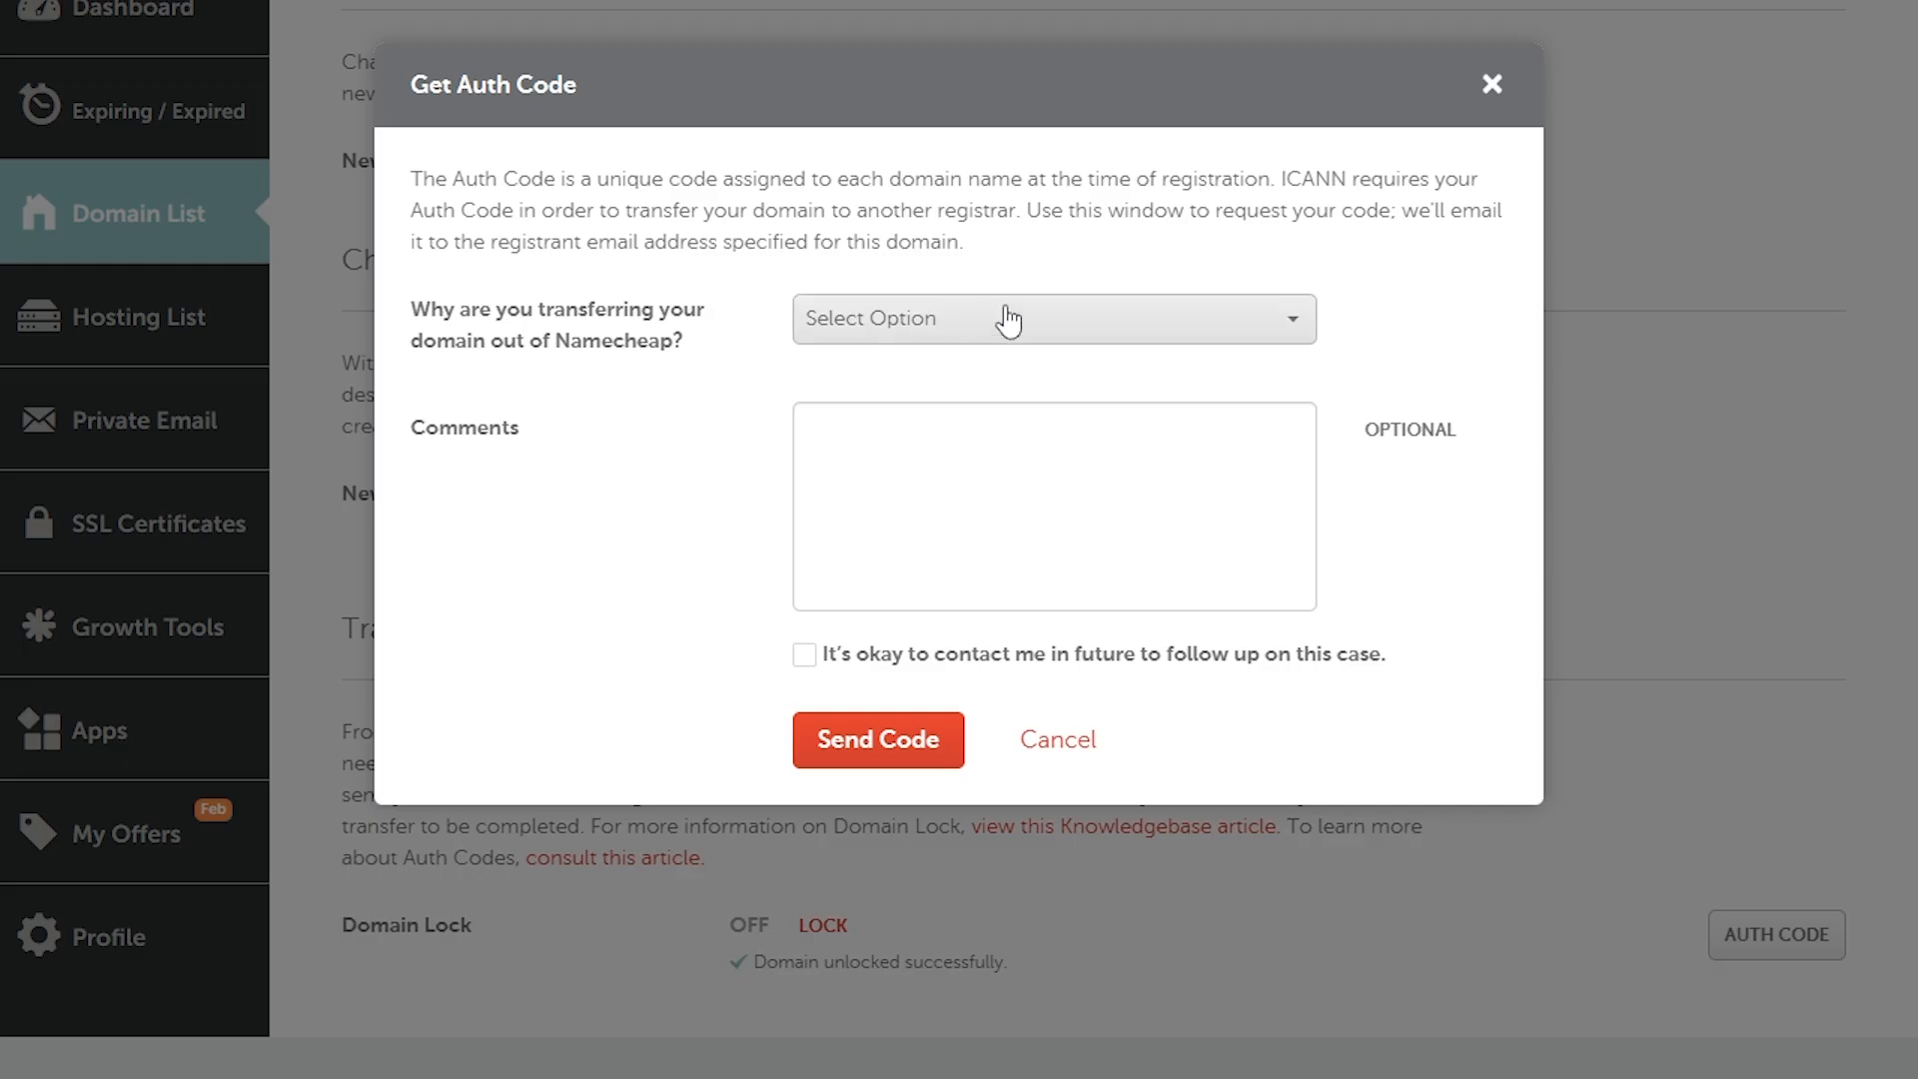
left_click(1007, 319)
left_click(1065, 417)
left_click(803, 655)
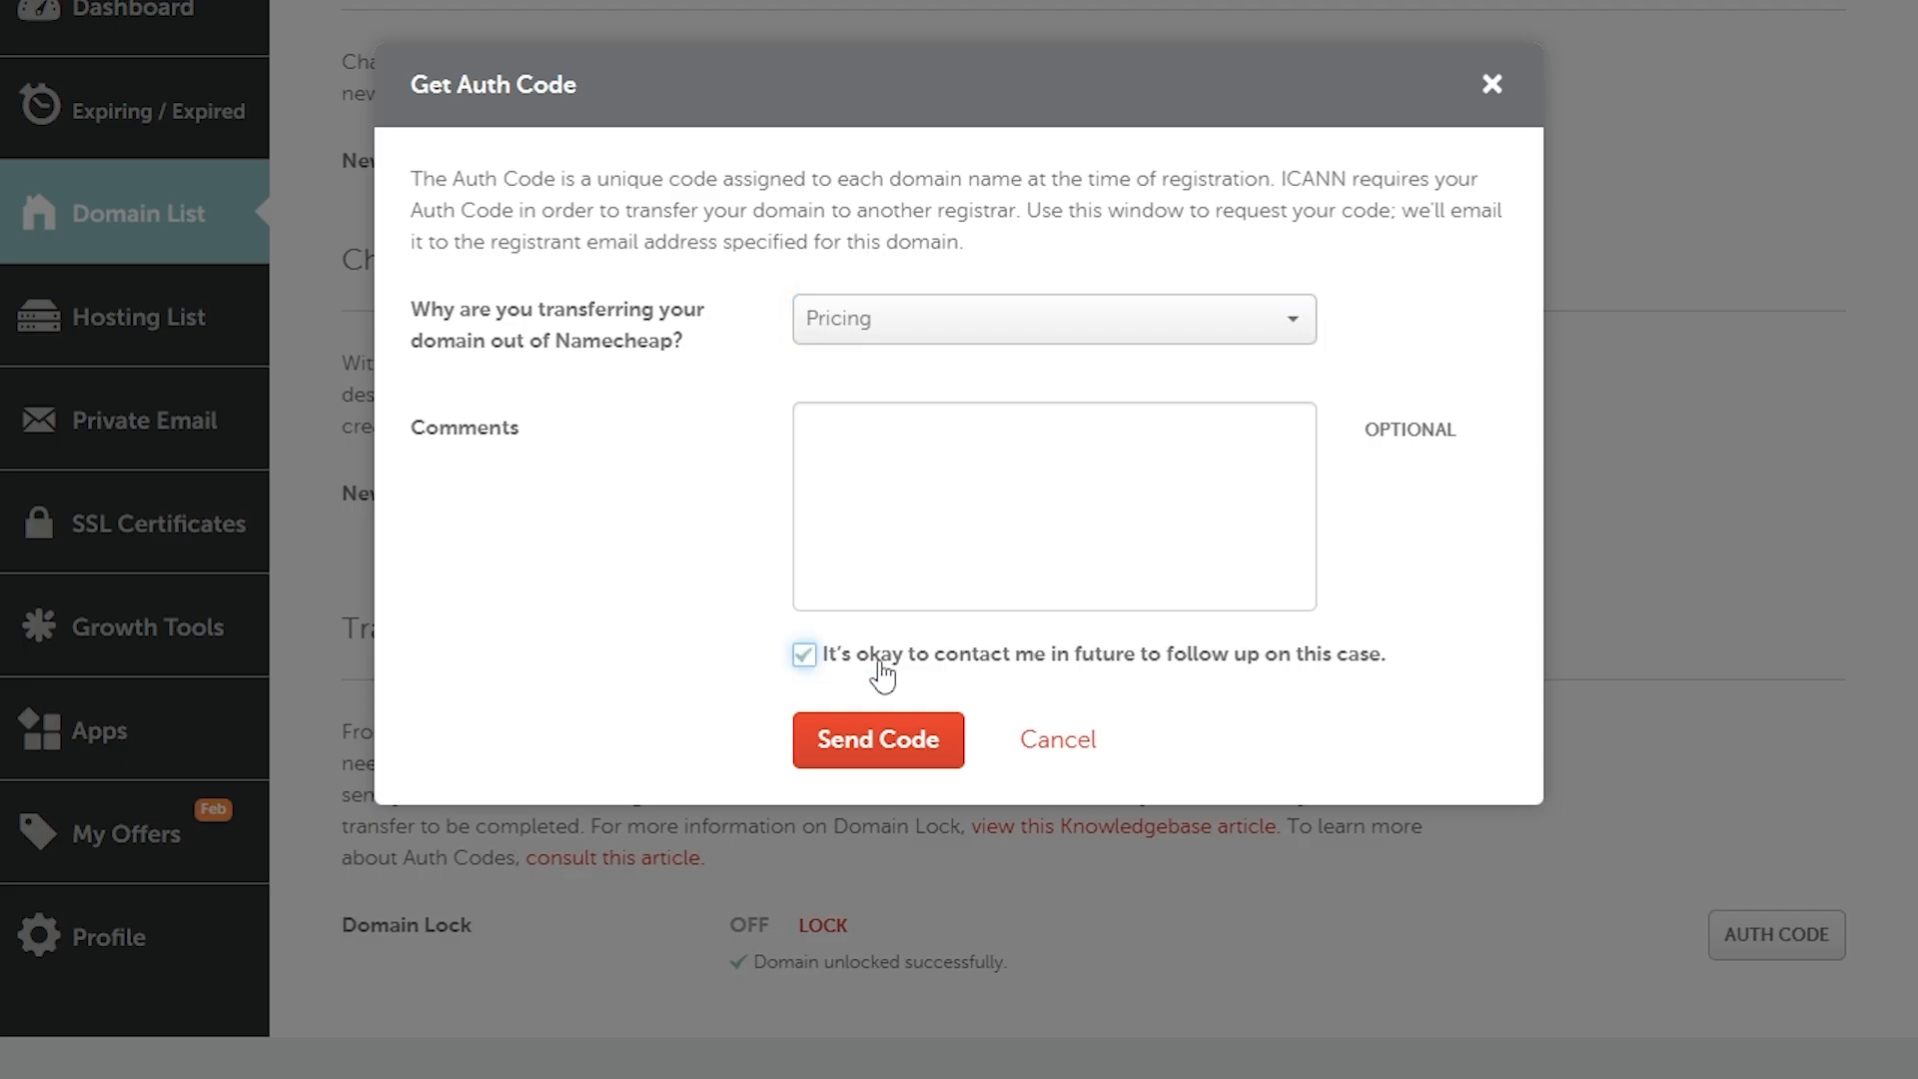
left_click(874, 742)
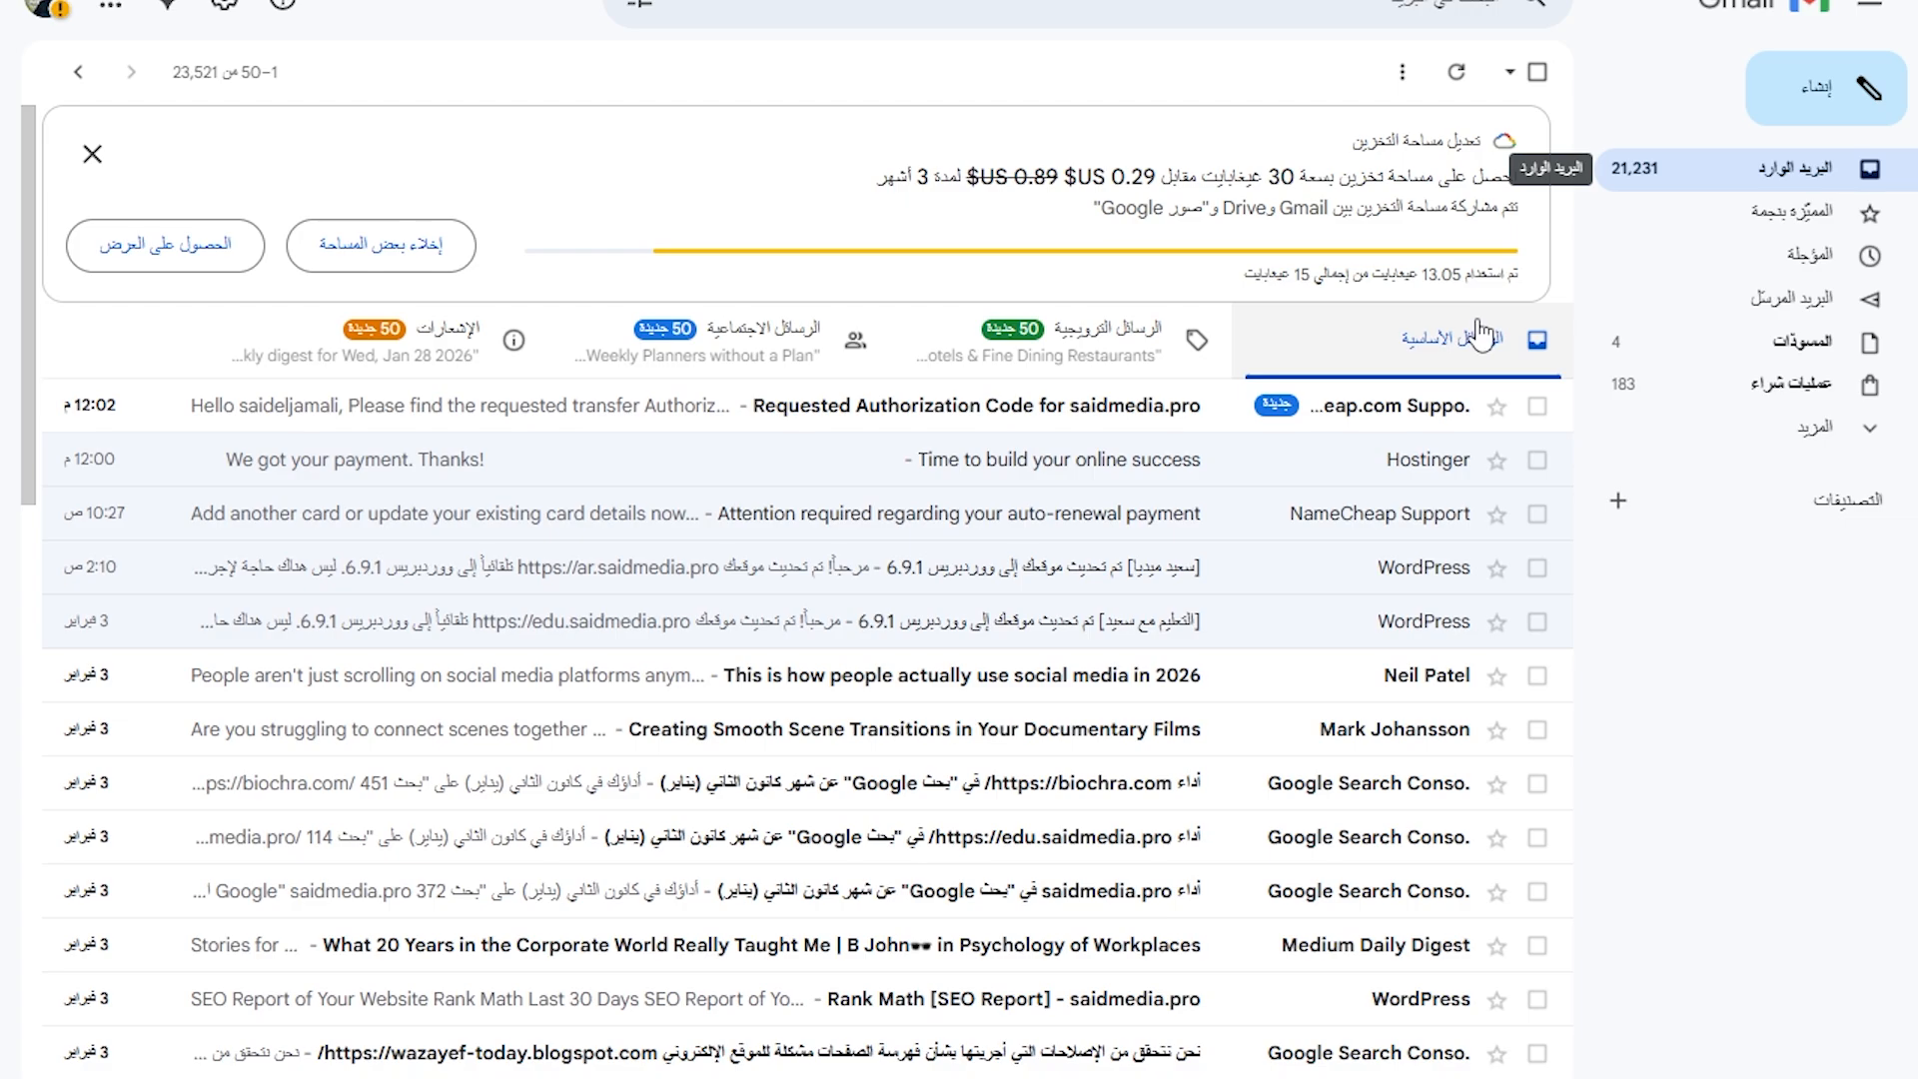
- Switch to Gmail and open the email about the requested authorization code for saidmedia.pro
left_click(1345, 410)
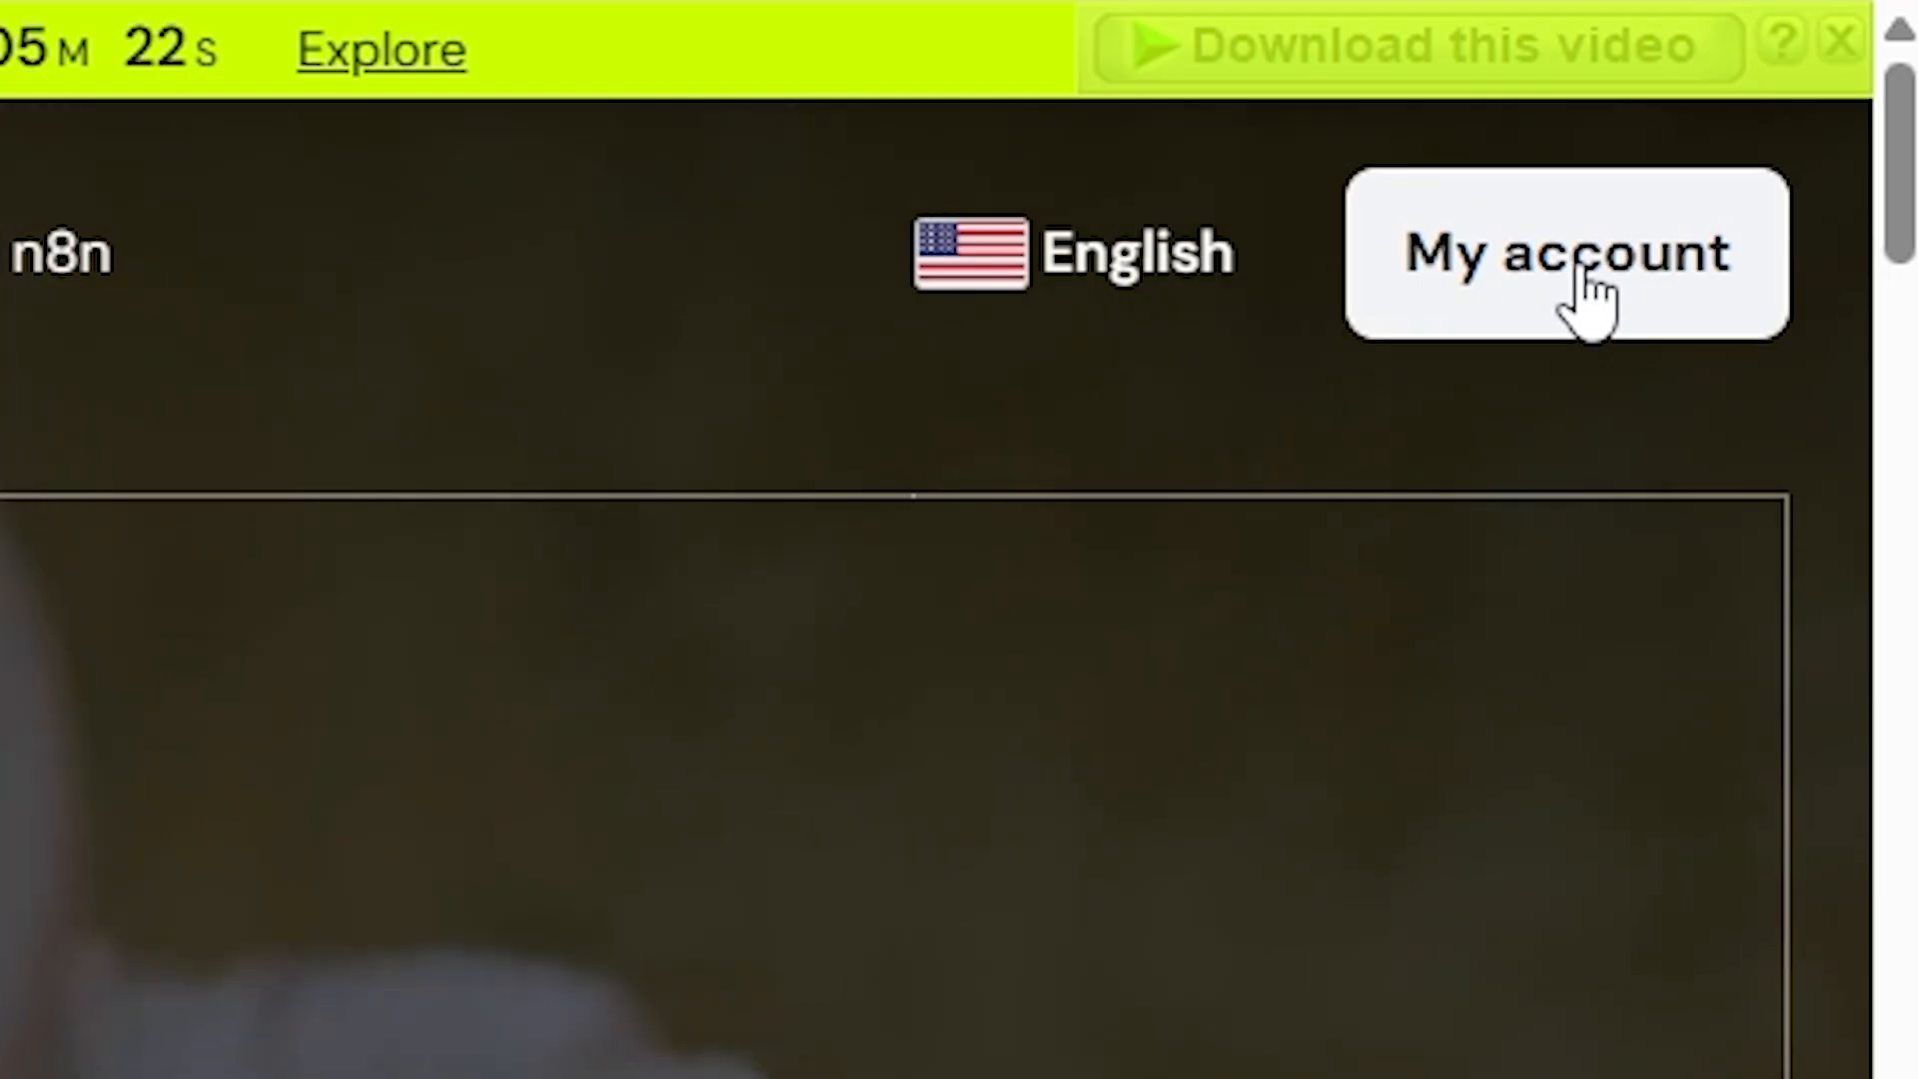
- Switch to the Hostinger account and start a new transfer of an external domain to Hostinger
left_click(1577, 295)
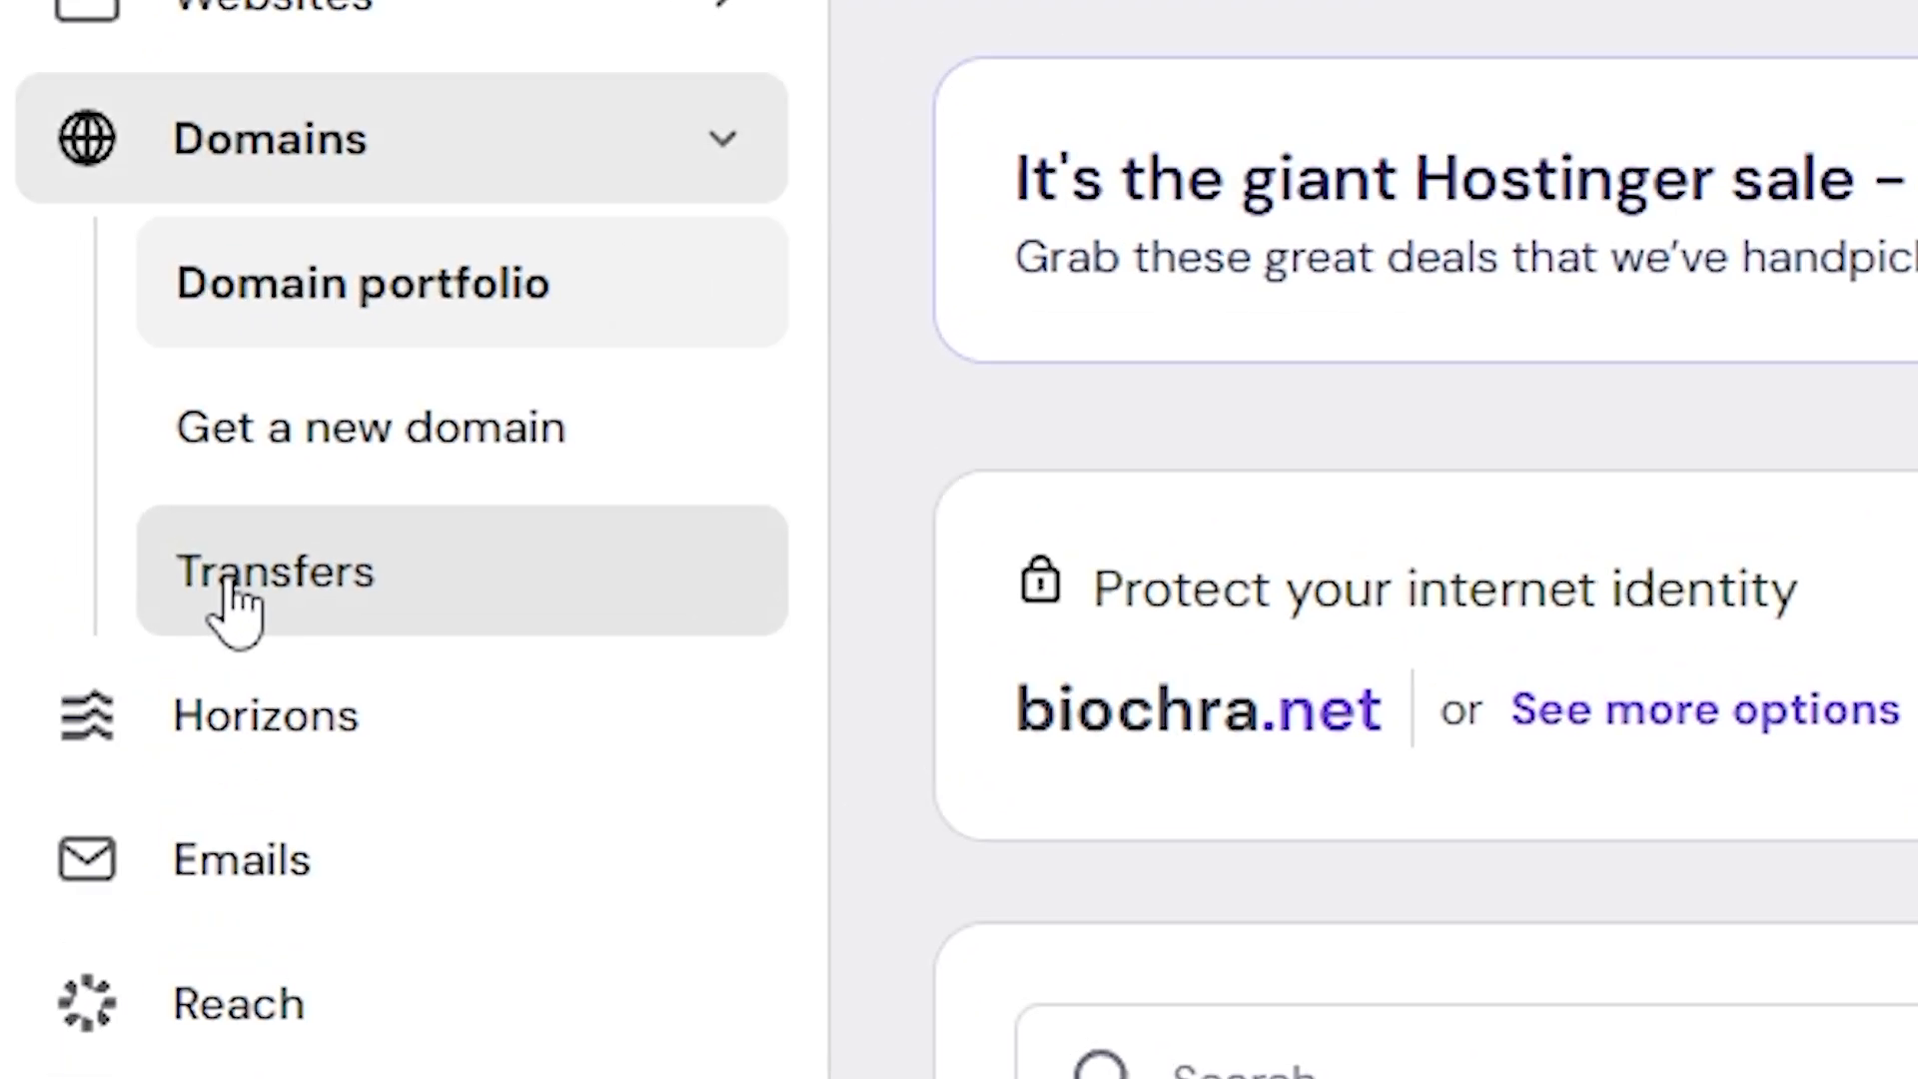
left_click(122, 445)
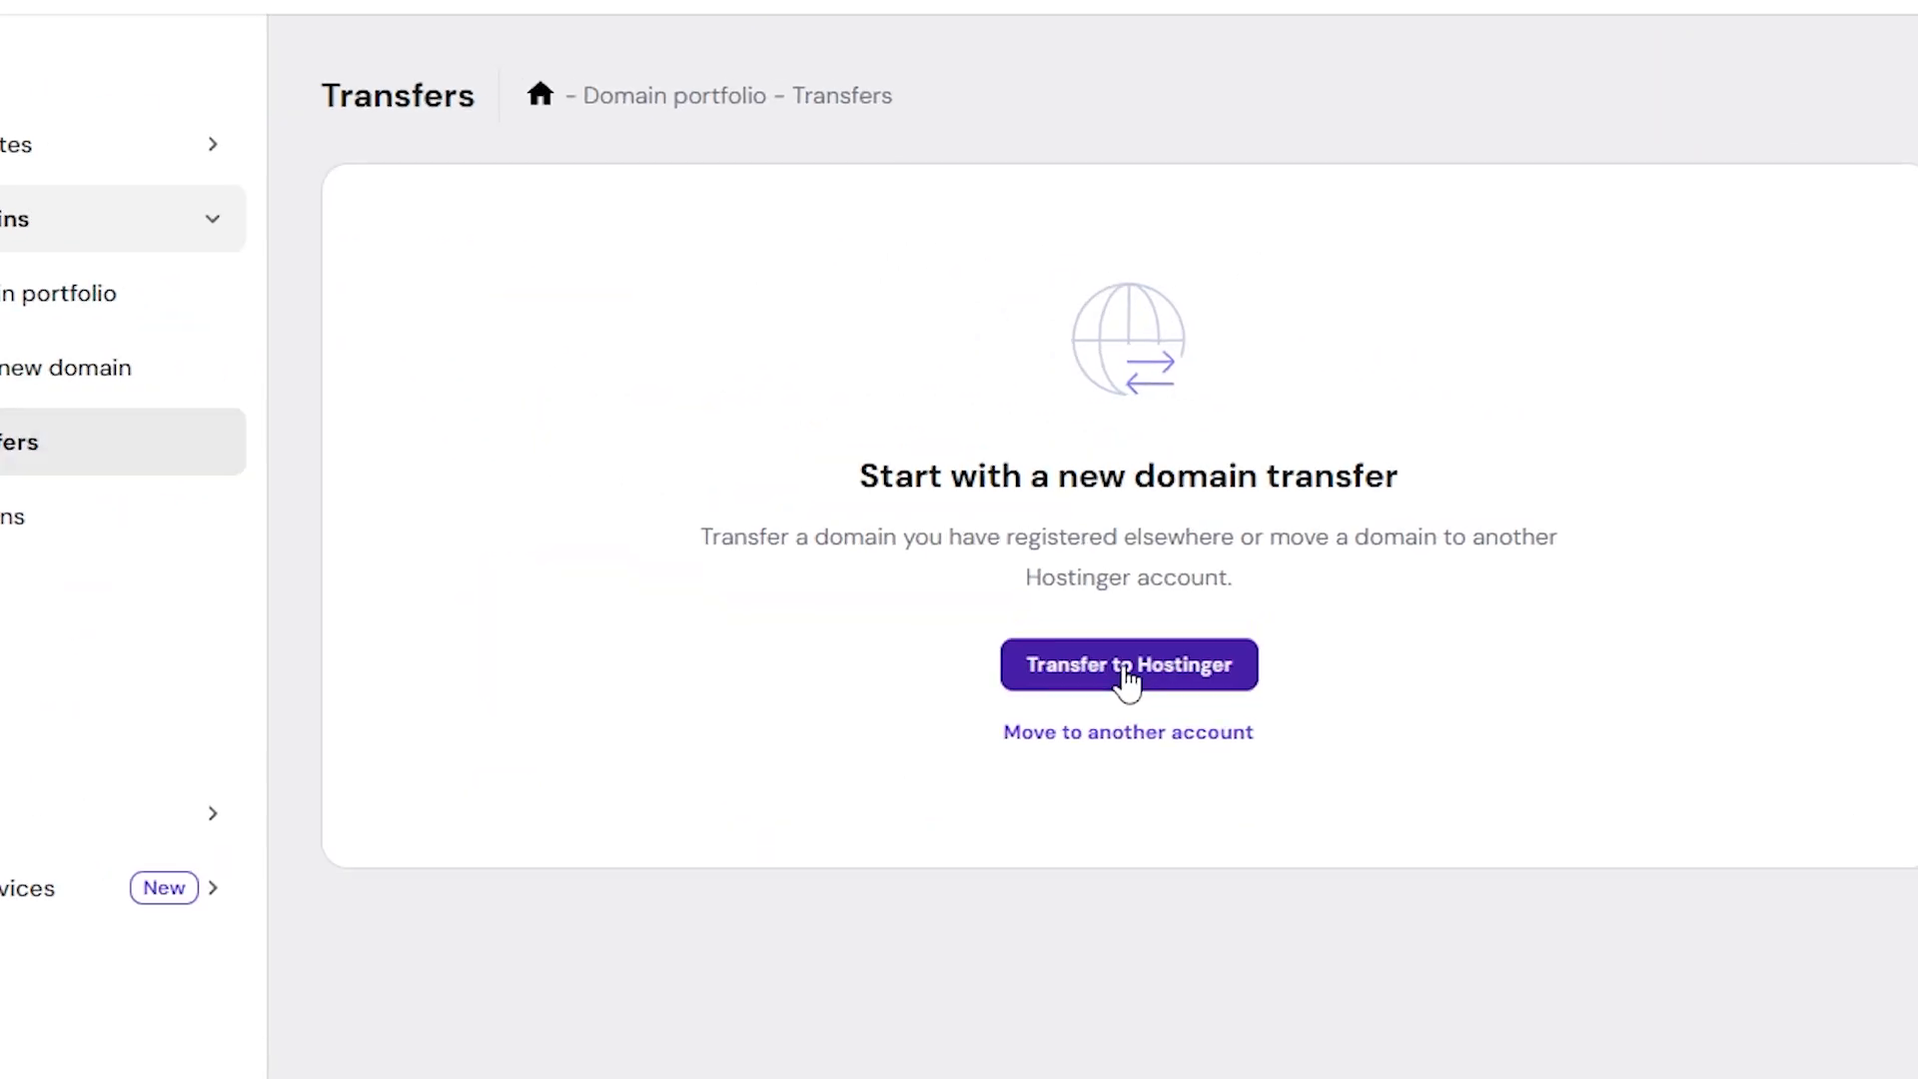
left_click(1127, 682)
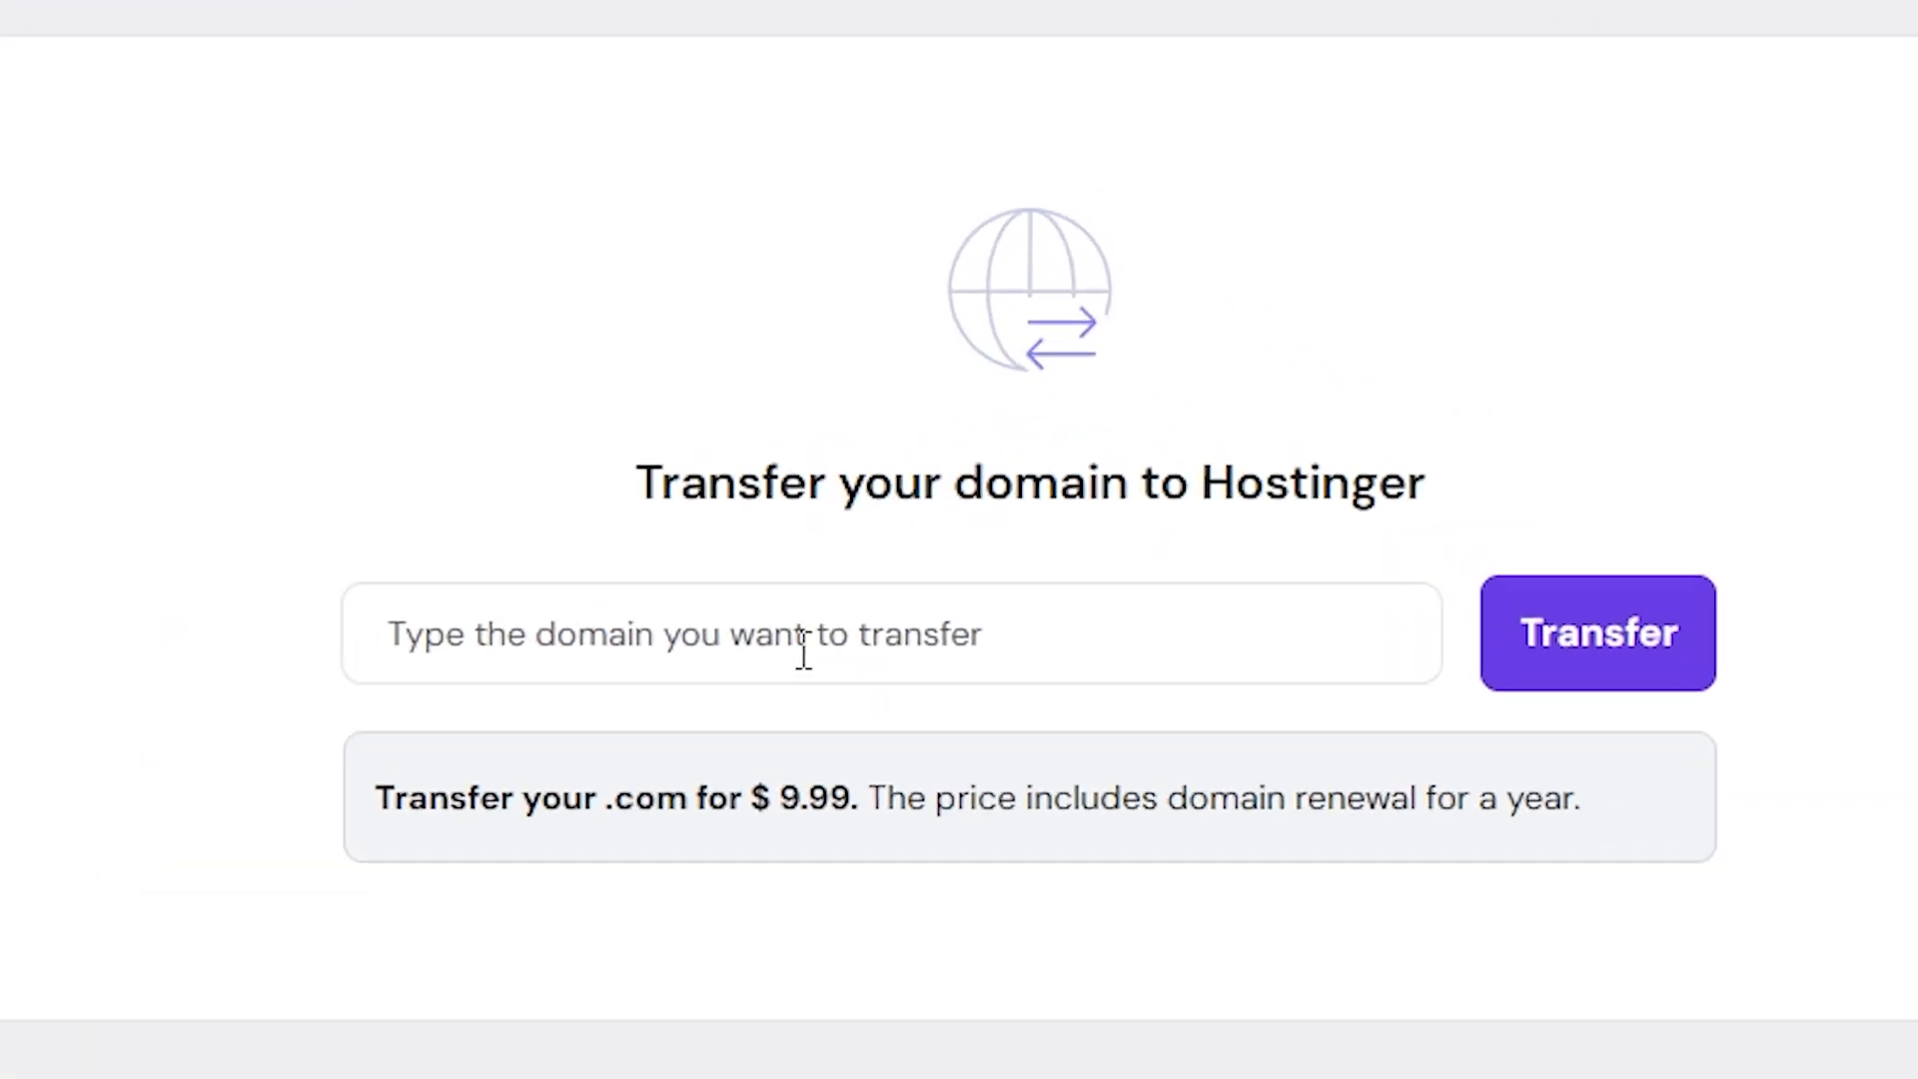
- Enter saidmedia.pro as the domain to transfer and submit it for the transfer check
left_click(800, 650)
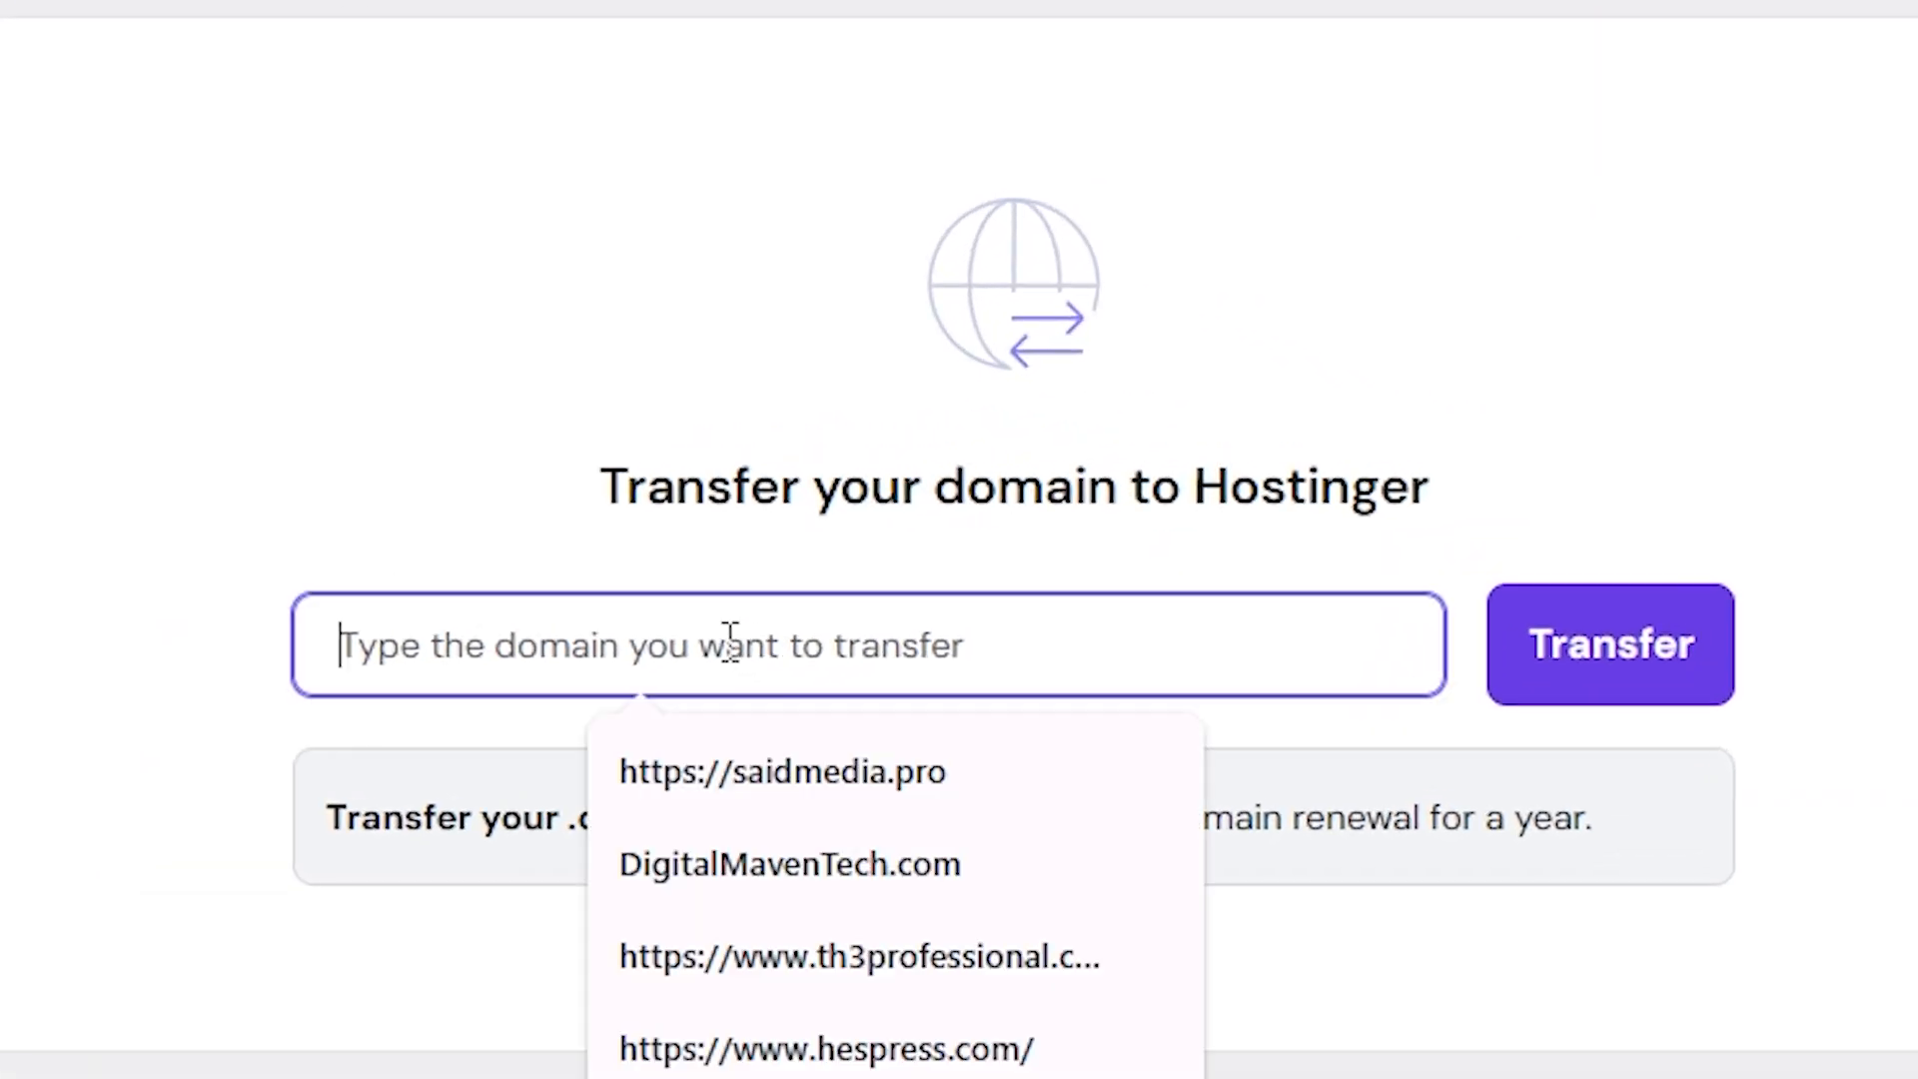
left_click(968, 777)
left_click_drag(984, 647, 1047, 646)
left_click(1501, 546)
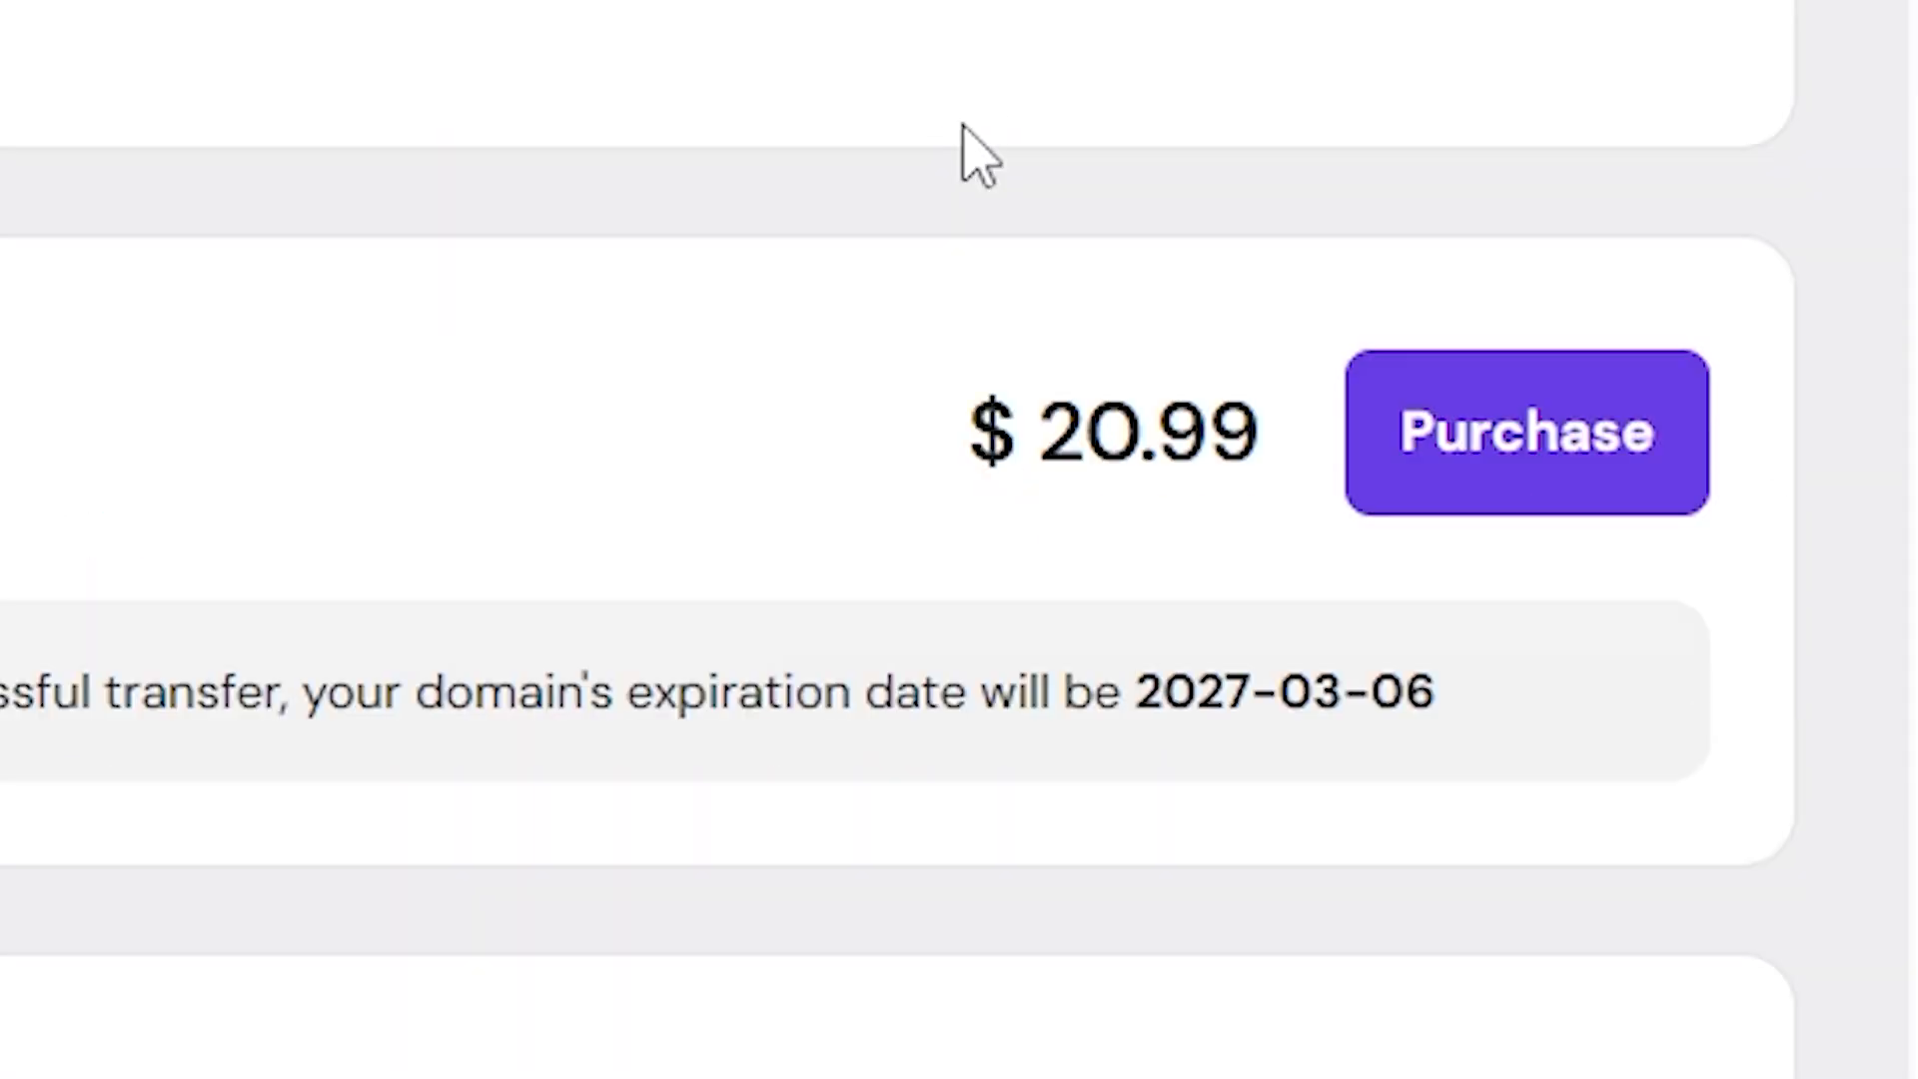
- Purchase the domain transfer for saidmedia.pro and complete the payment
left_click(1726, 608)
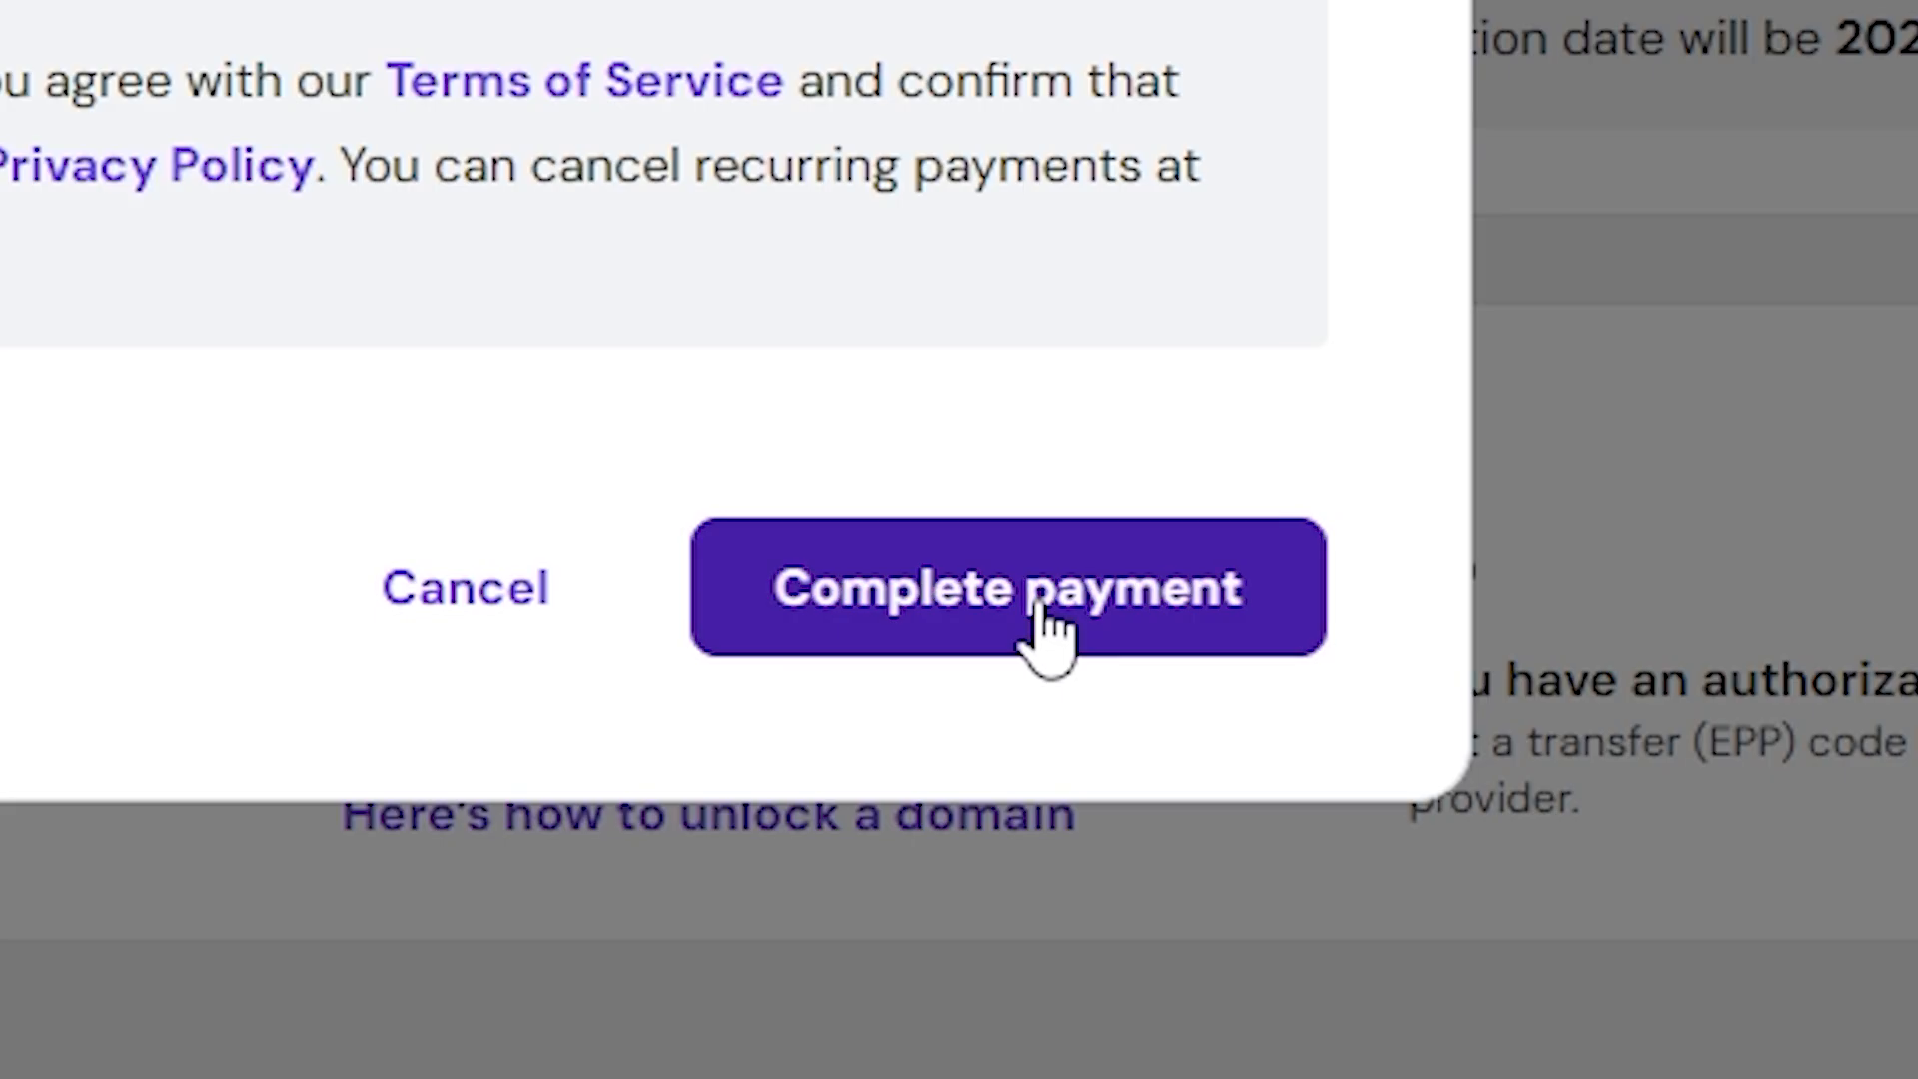
left_click(1269, 994)
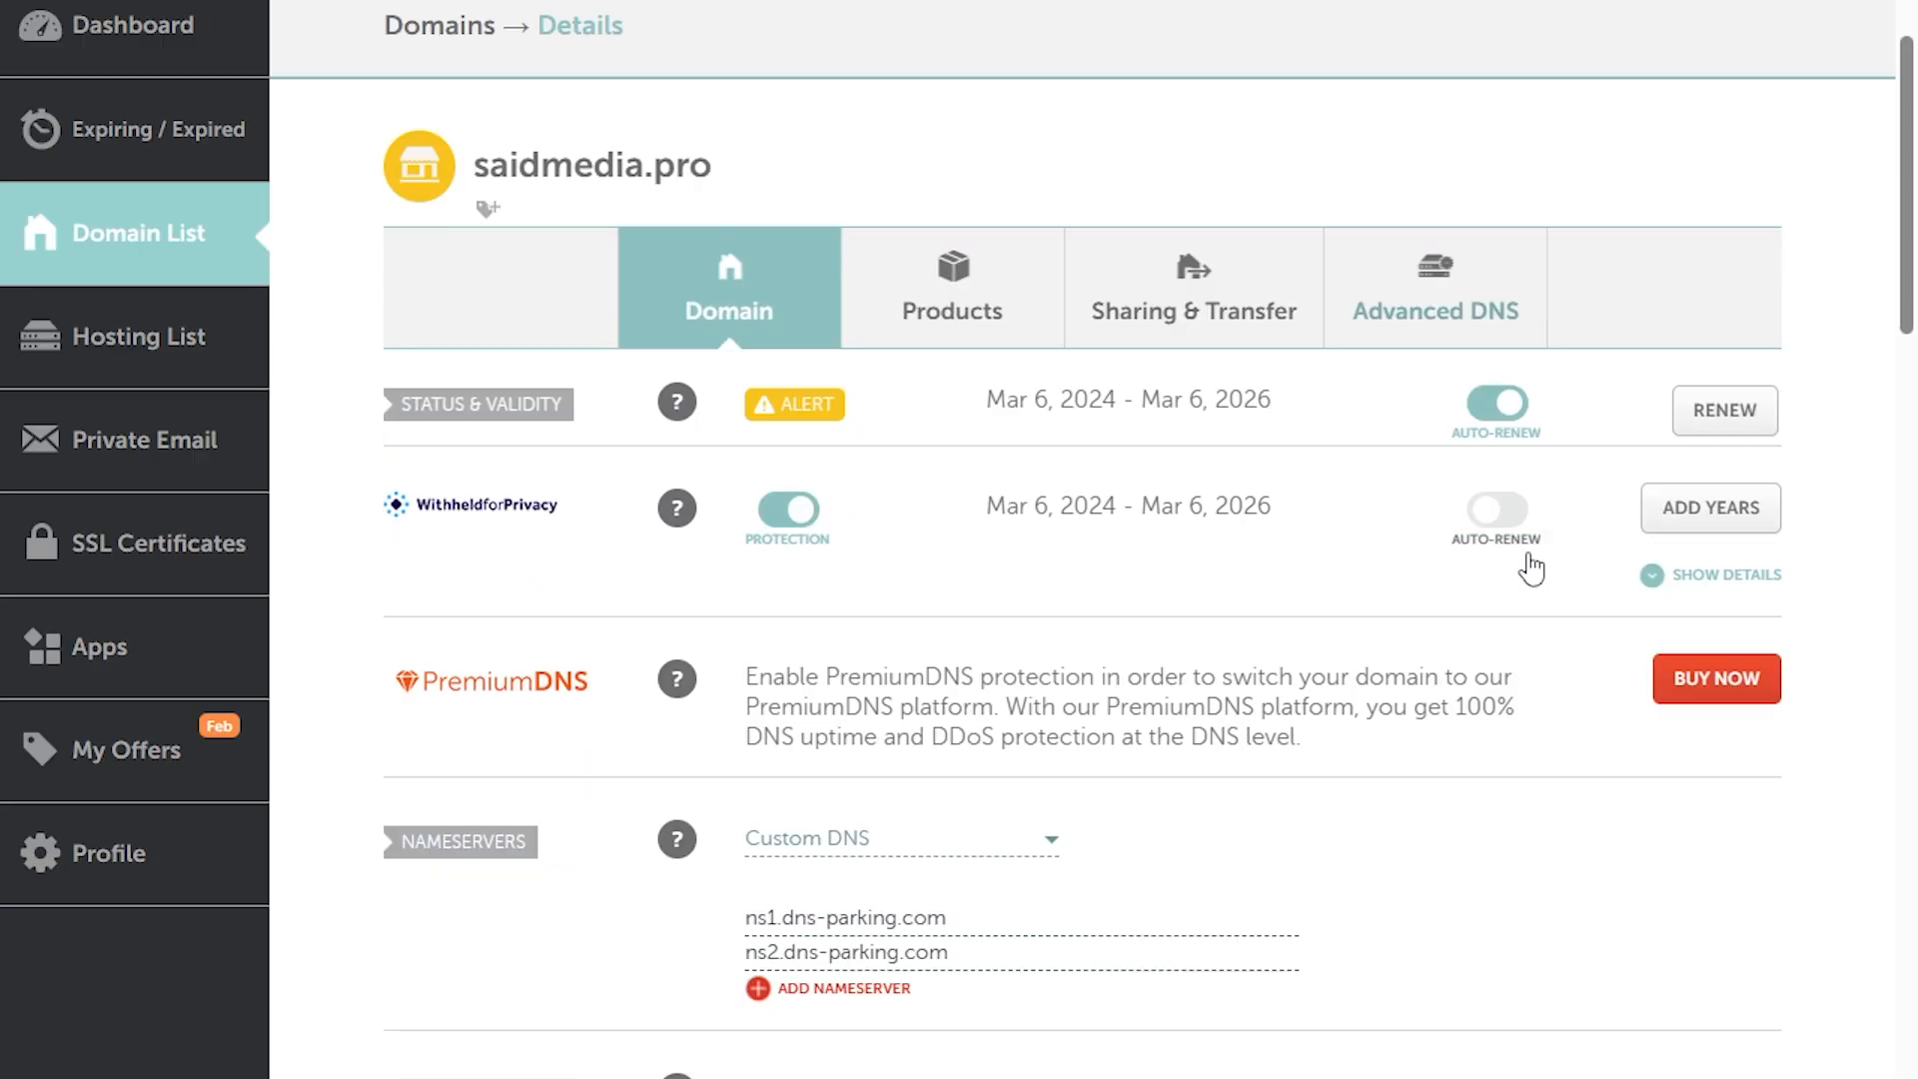
- Check the domain's nameservers in Namecheap, paste the authorization (EPP) code into Hostinger's transfer review and submit the setup
scroll(1063, 460, "down", 3)
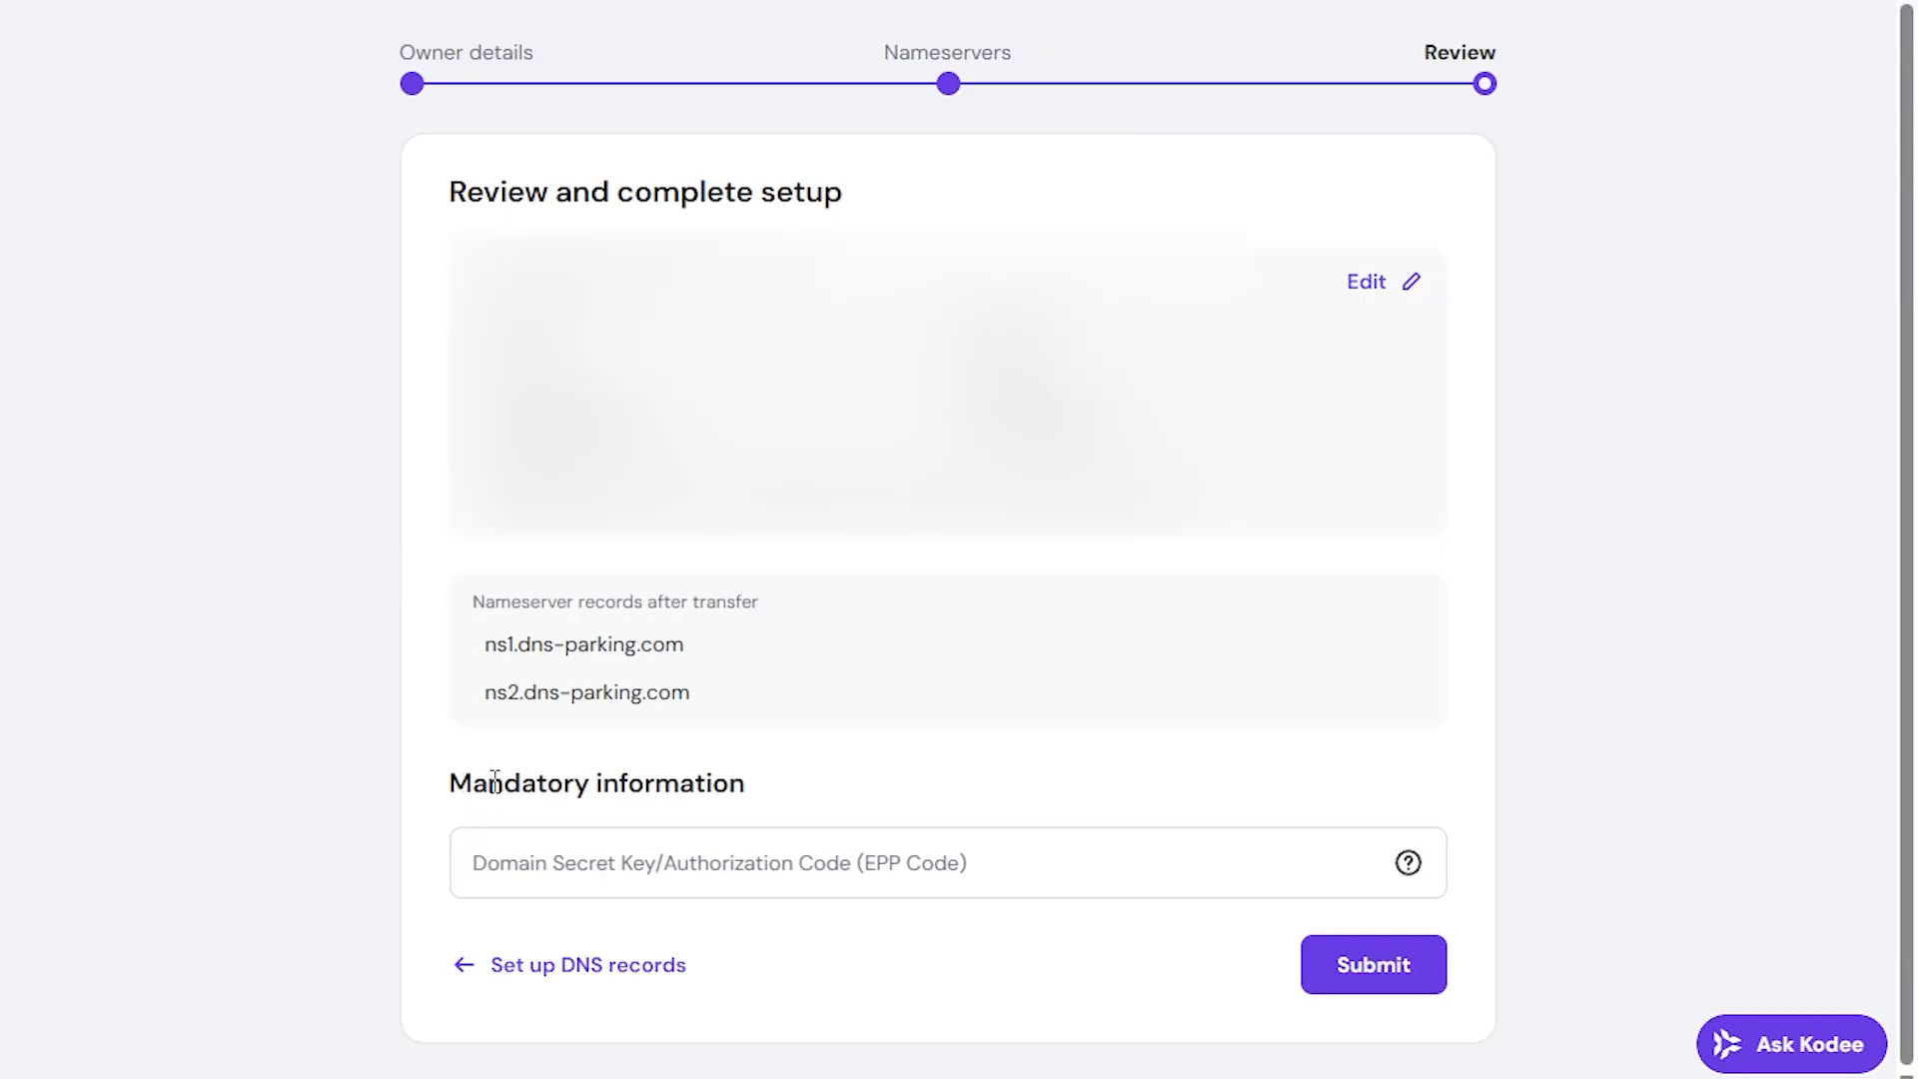
left_click(769, 869)
key("ctrl+v")
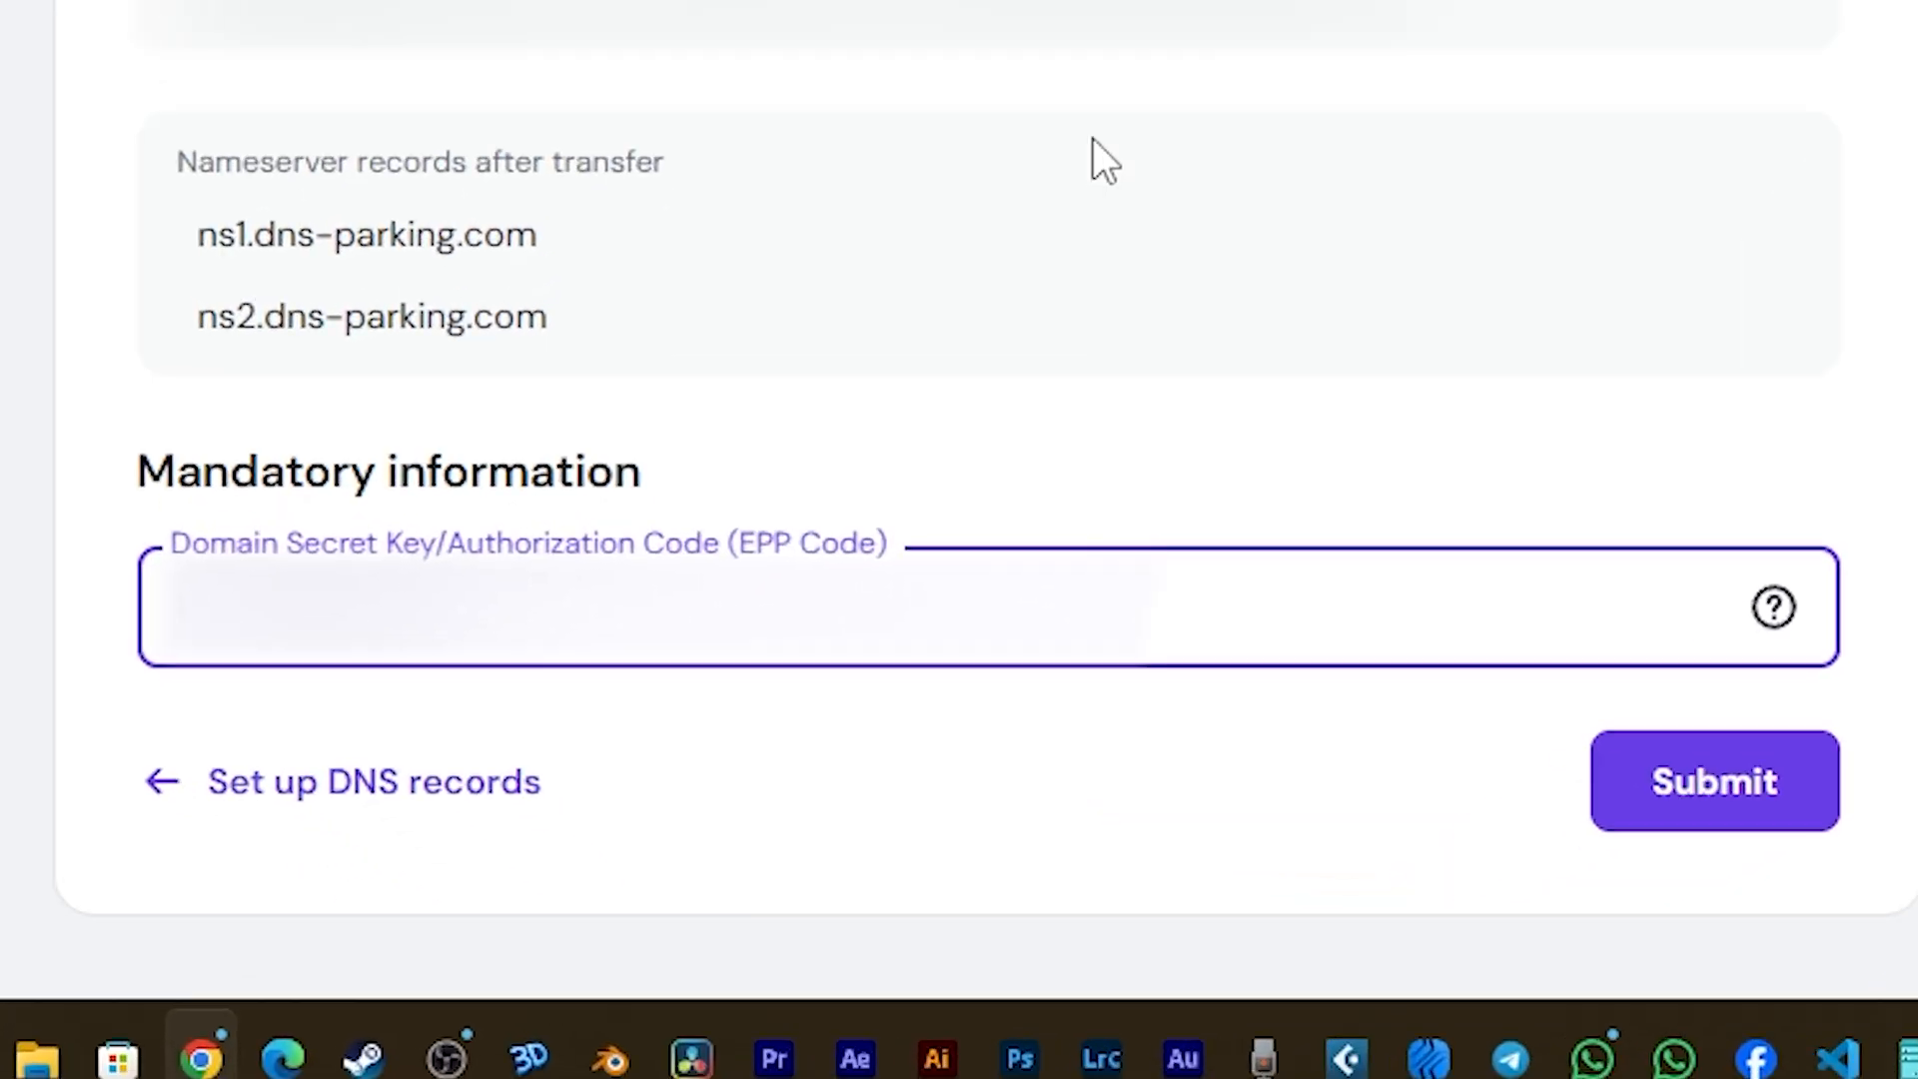
left_click(1397, 967)
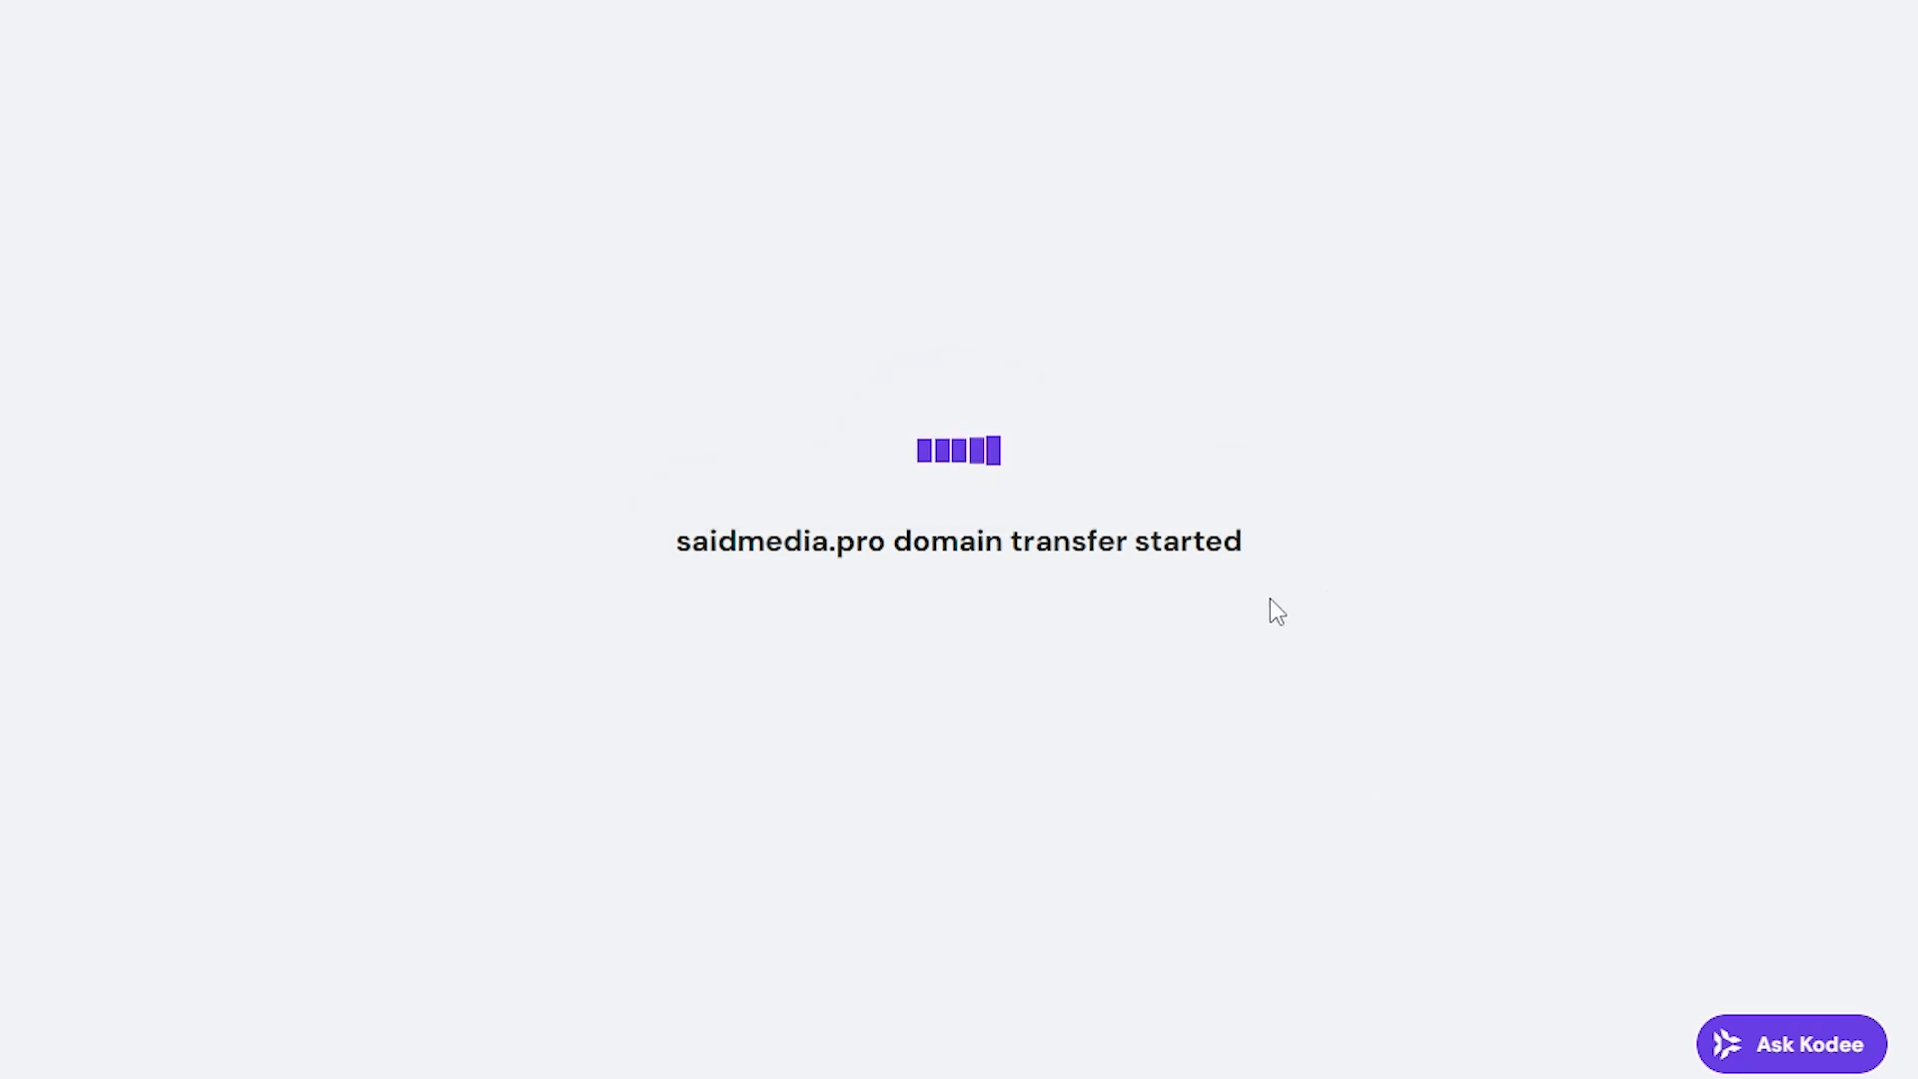